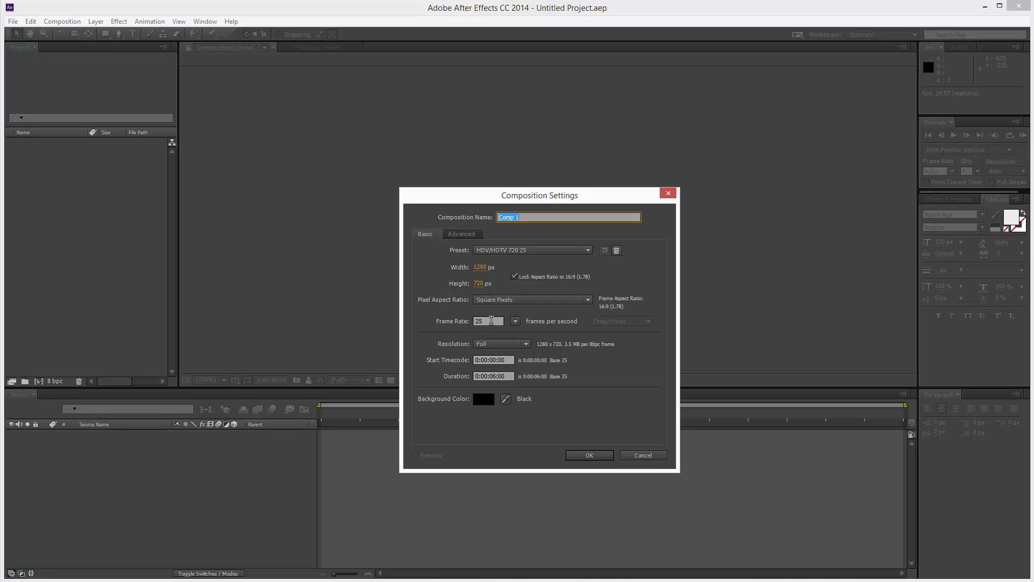
Step: Create Comp 1 as an HDV/HDTV 720 25 composition: 1280×720, 25 fps, six seconds long
left_click(582, 455)
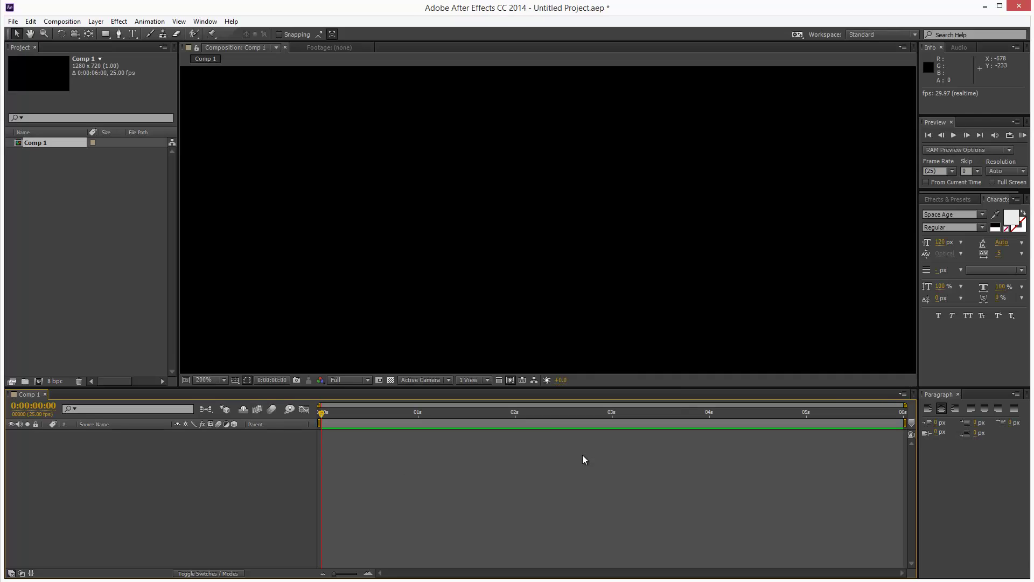
Step: Add a QUICKVFX text layer and view the composition at 100% magnification
left_click_drag(406, 387, 407, 401)
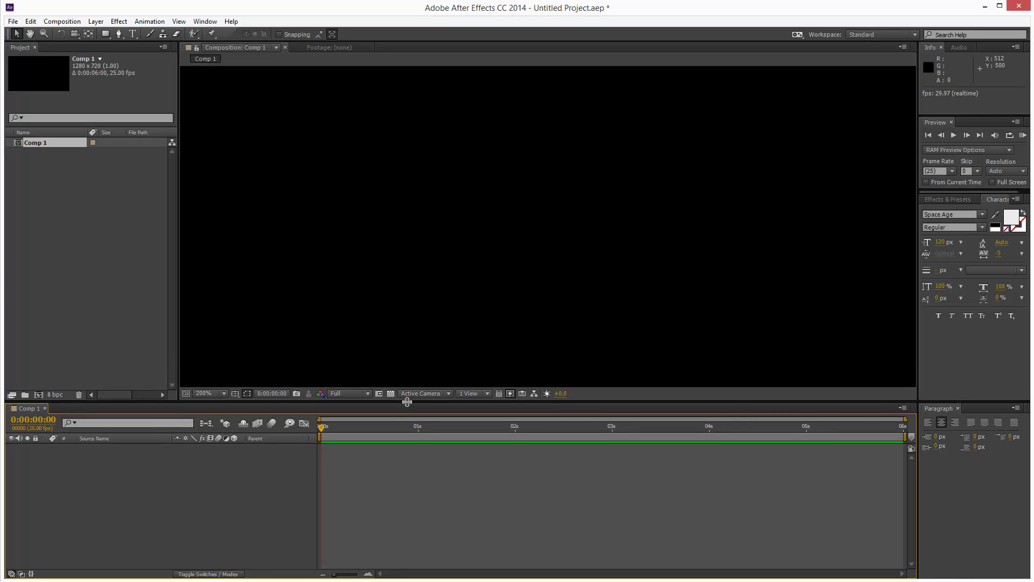
left_click(133, 33)
left_click(305, 198)
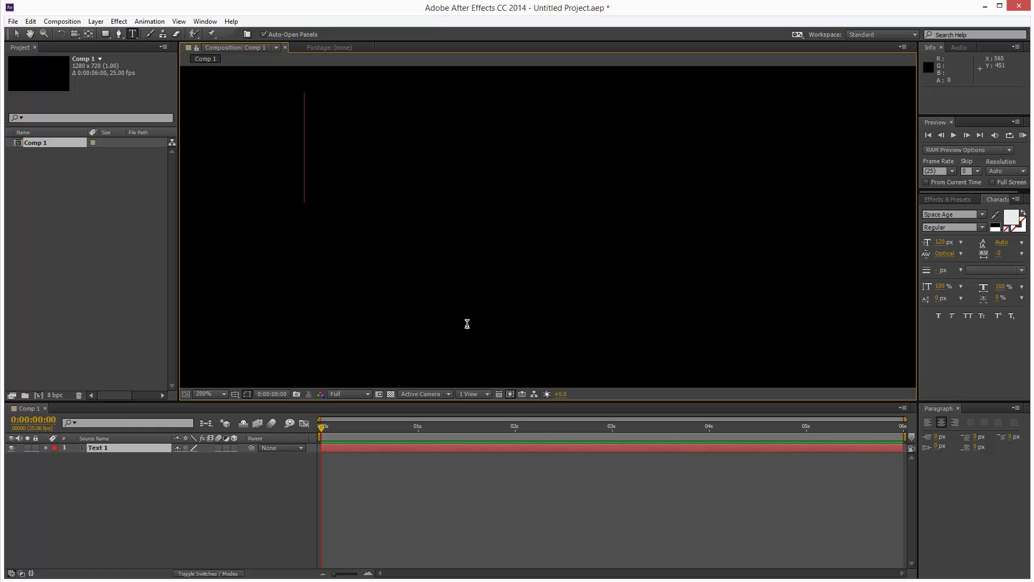
type("QUICKVFX.C")
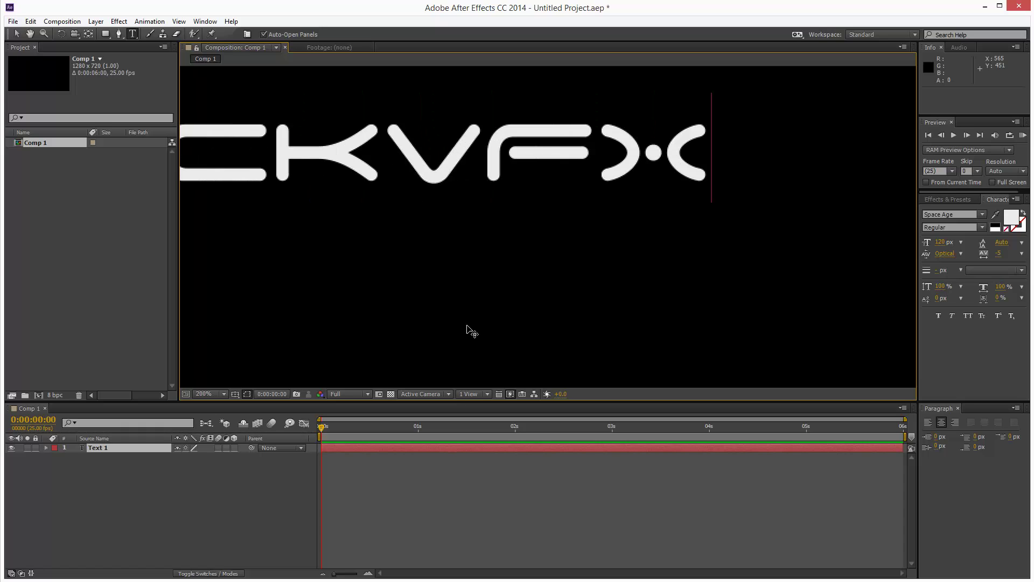
left_click(218, 394)
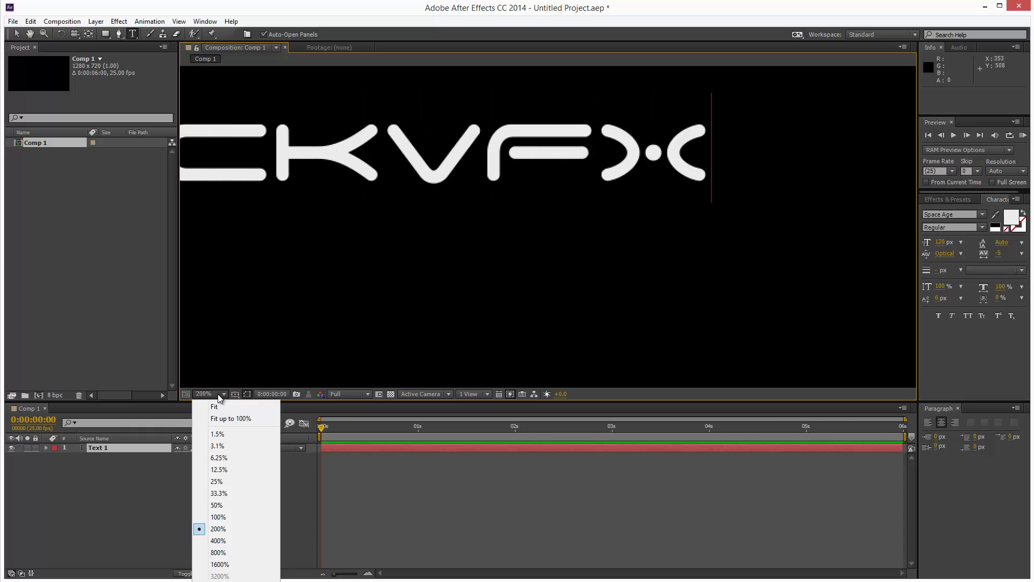
left_click(231, 517)
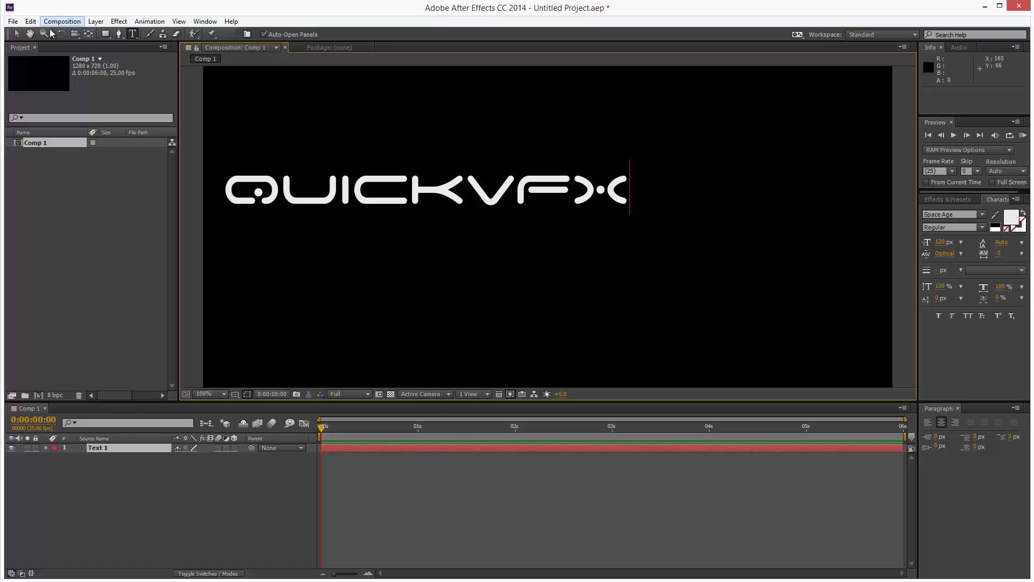
Step: Move the QUICKVFX text to the frame centre, re-centre its anchor point, and nudge it right
left_click(18, 33)
left_click_drag(427, 192, 537, 229)
key("y")
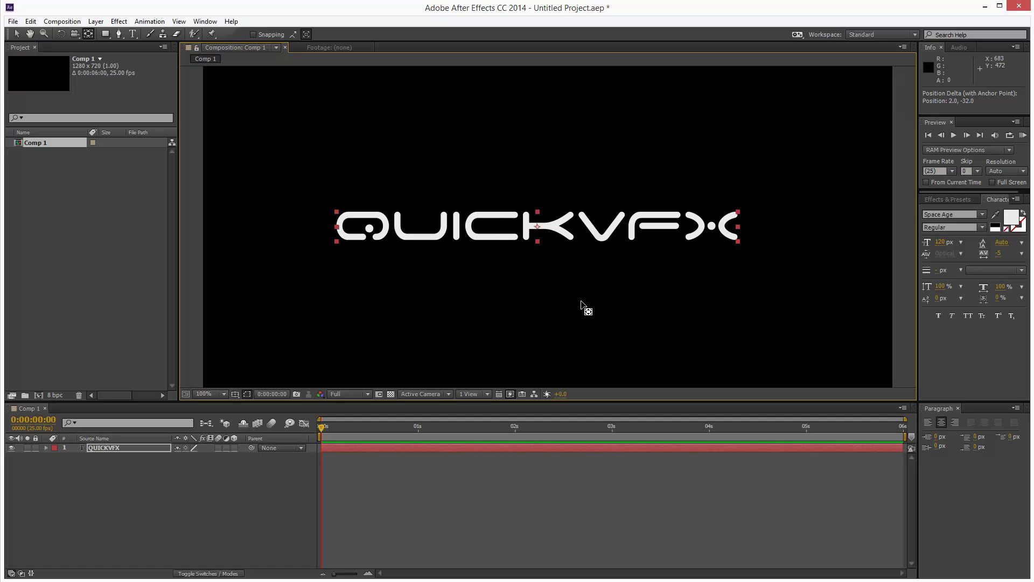
key("v")
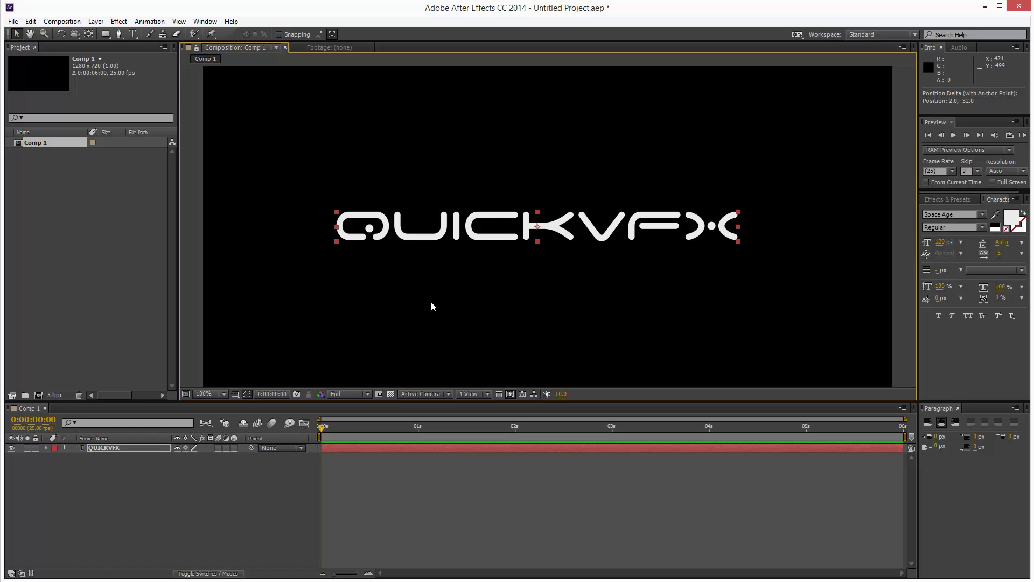
key("shift+Right")
key("shift+Right")
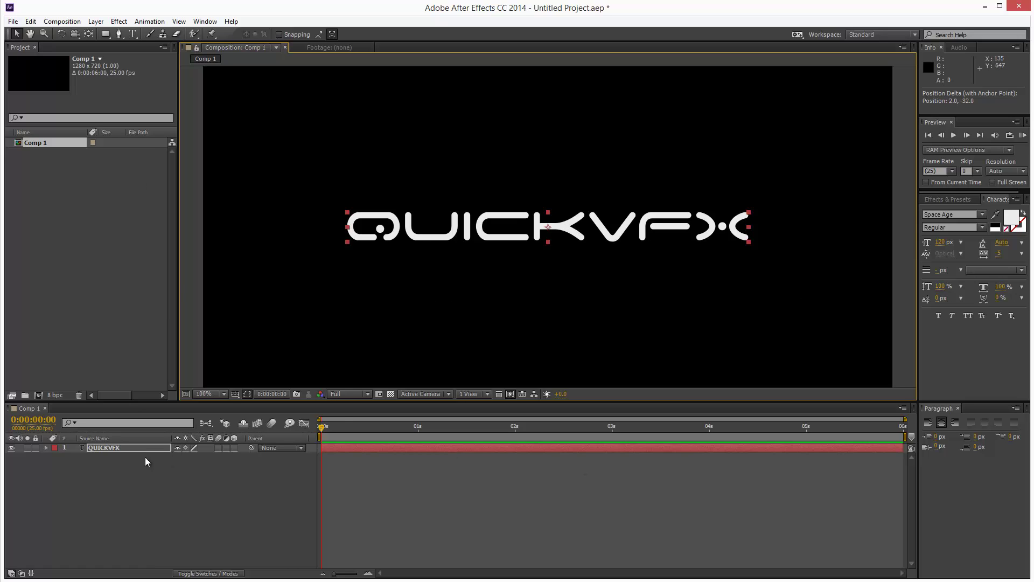
Step: Create a QUICKVFX Outlines shape layer from the text and expand its contents
right_click(125, 448)
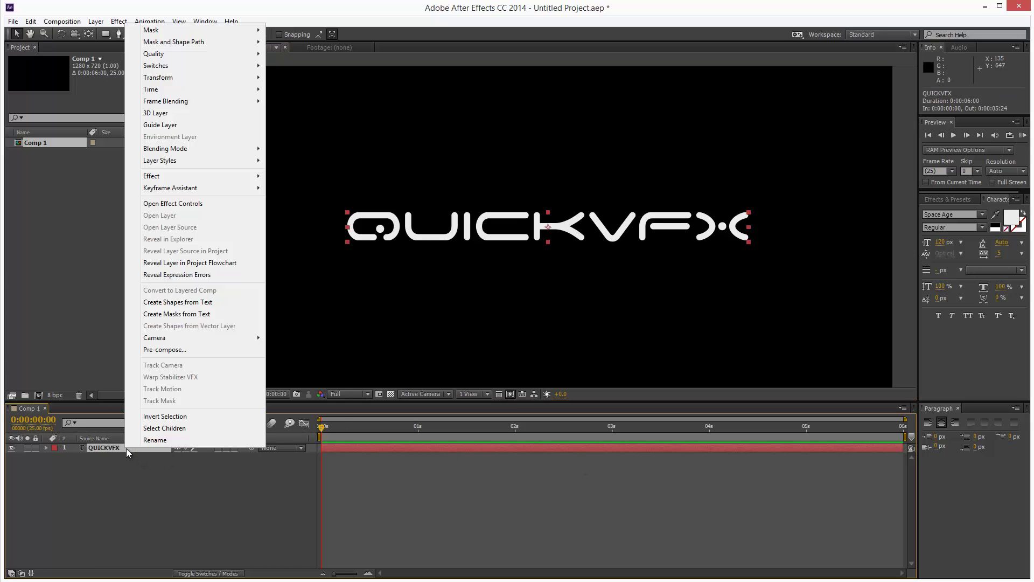
left_click(222, 302)
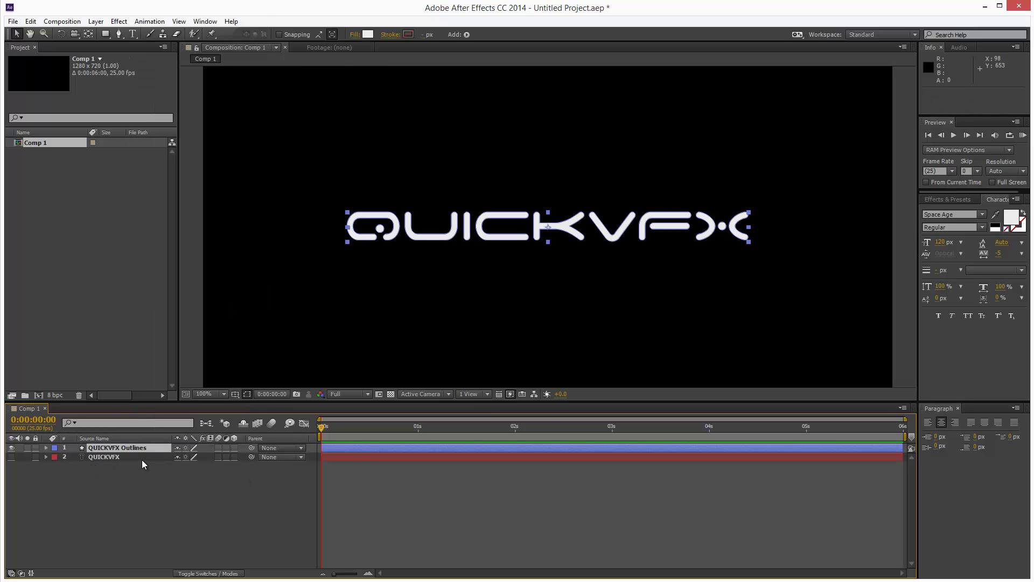
left_click(45, 447)
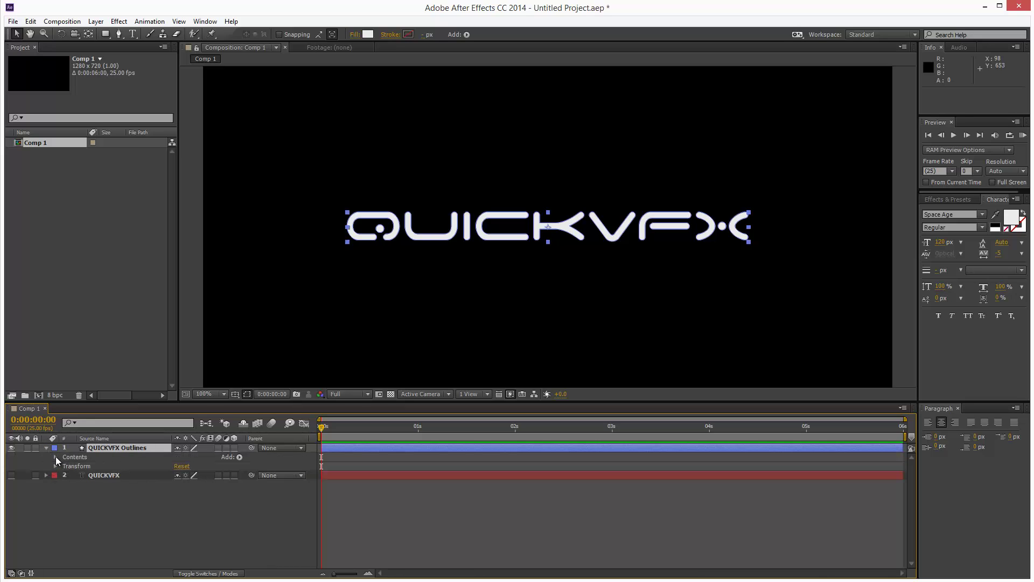
left_click(56, 457)
Step: Select all eight letter groups, Q, U, I, C, K, V, F and X, together
left_click(74, 467)
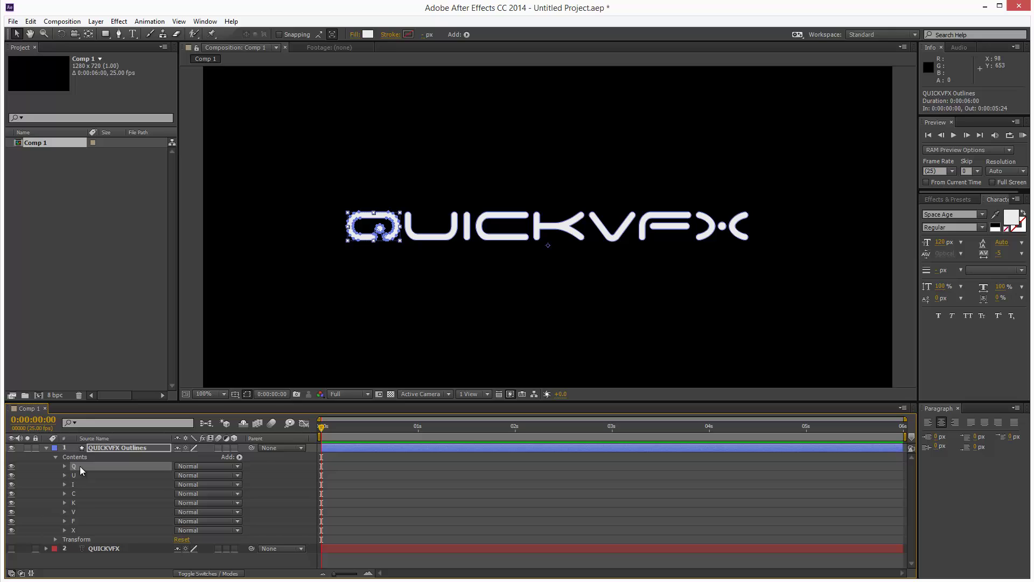
left_click(82, 475)
left_click(80, 484)
left_click(84, 494)
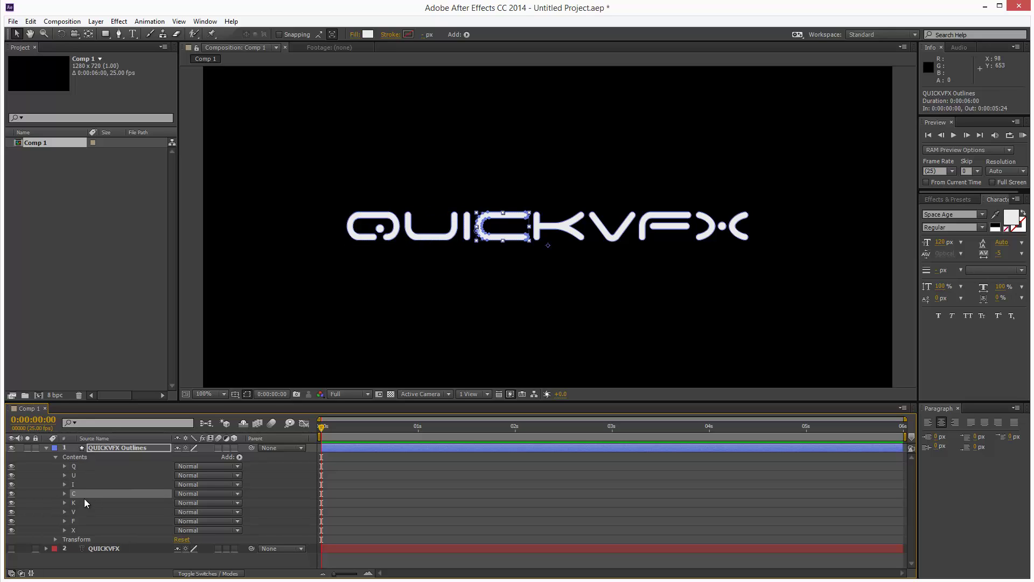
left_click(83, 502)
left_click(83, 512)
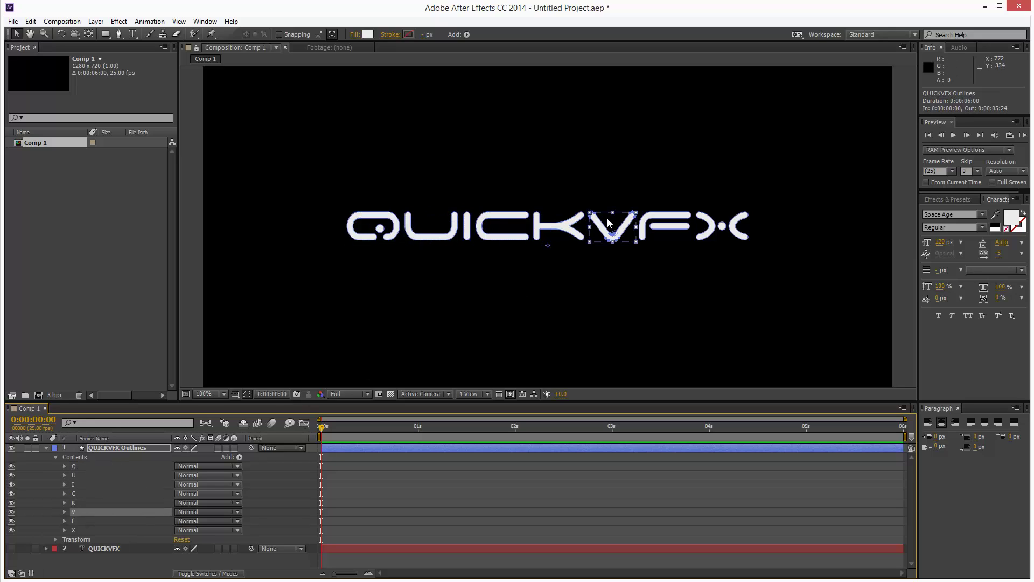
left_click(85, 522)
left_click(88, 531)
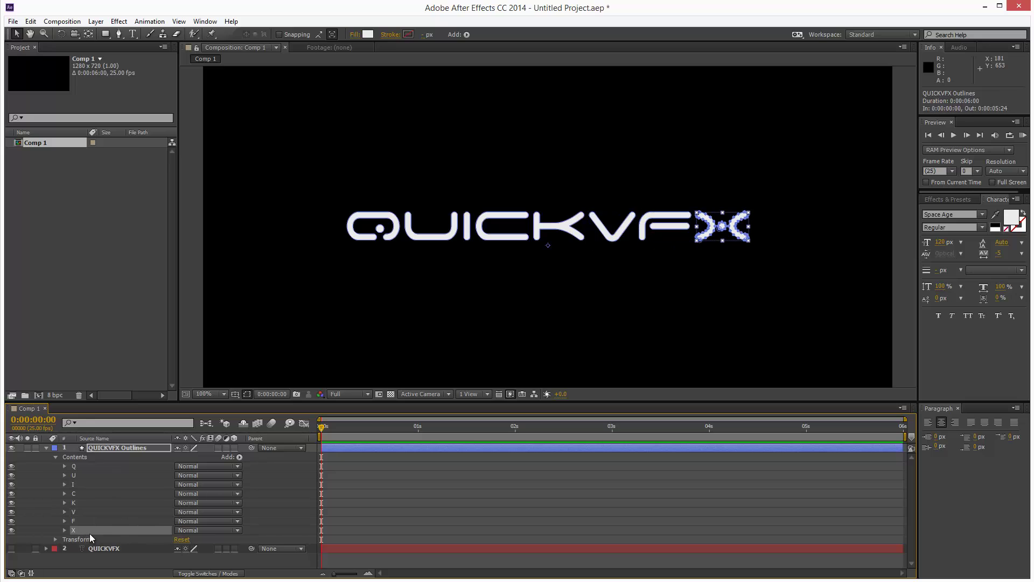
left_click(82, 466, "shift")
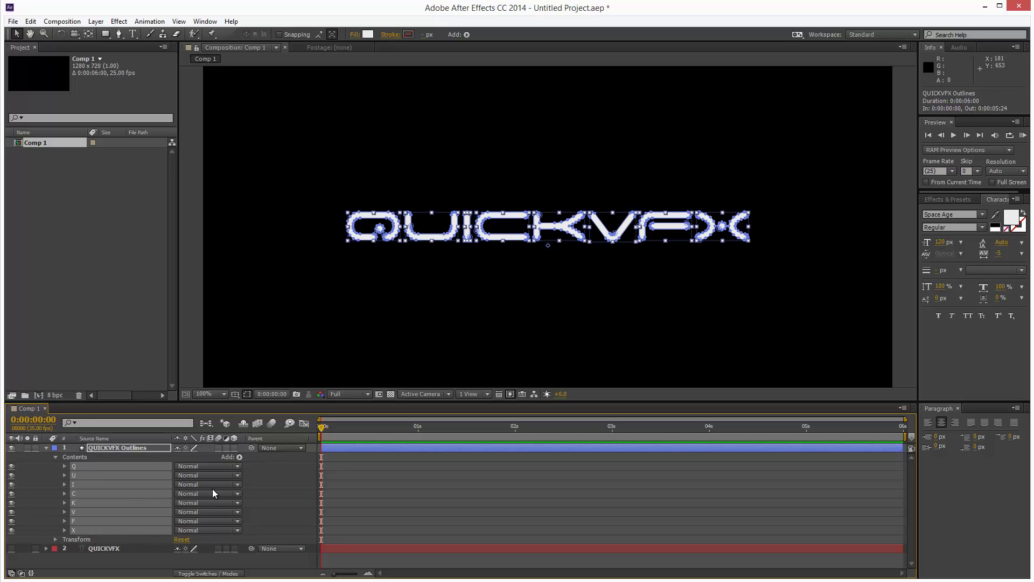
Step: Set the fill of the selected letter shapes to None
left_click(354, 35)
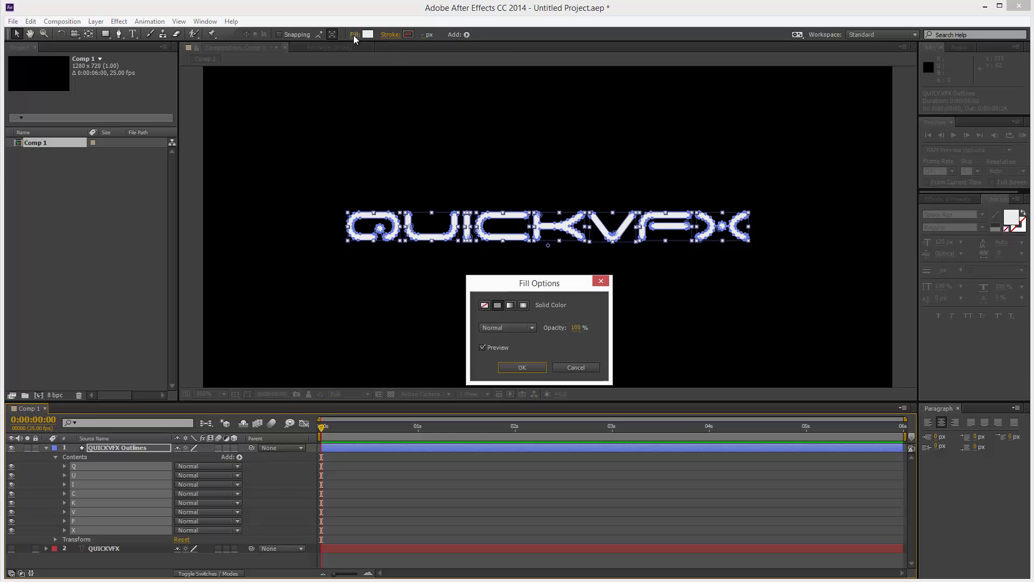
left_click(483, 306)
left_click(522, 368)
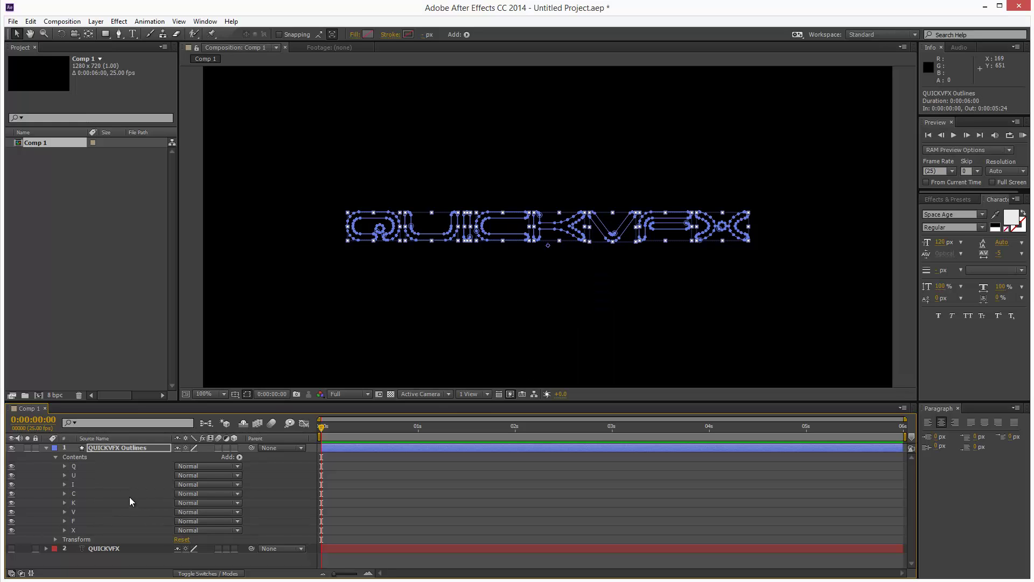
Step: Select the Q, U, I, C and K letter groups in turn to check the outlines
left_click(113, 466)
left_click(91, 474)
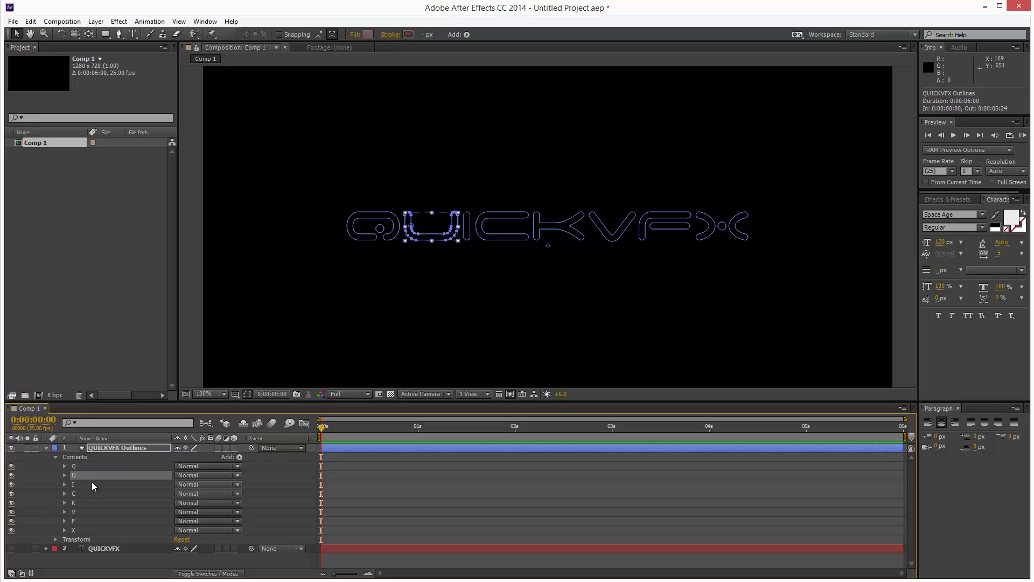
left_click(91, 484)
left_click(93, 494)
left_click(92, 502)
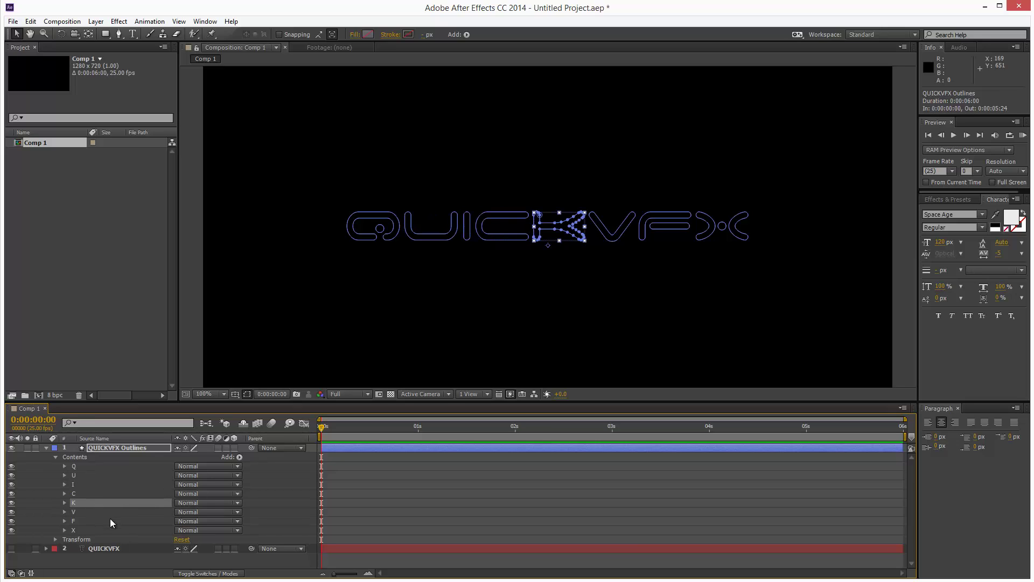
Step: Add an empty group named Letters to the QUICKVFX Outlines layer
left_click(97, 450)
left_click(239, 457)
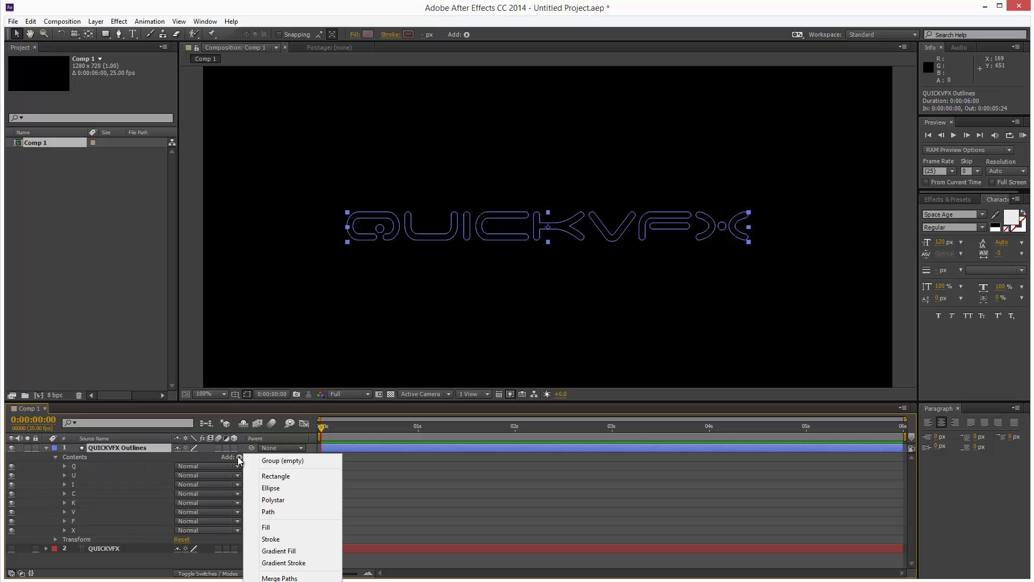
left_click(287, 462)
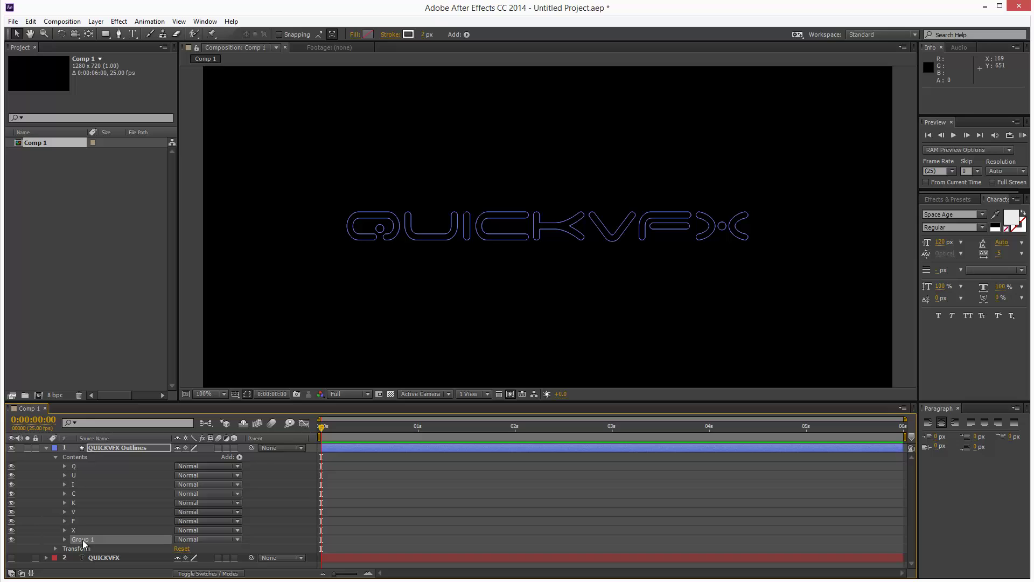
key("Return")
left_click(99, 530)
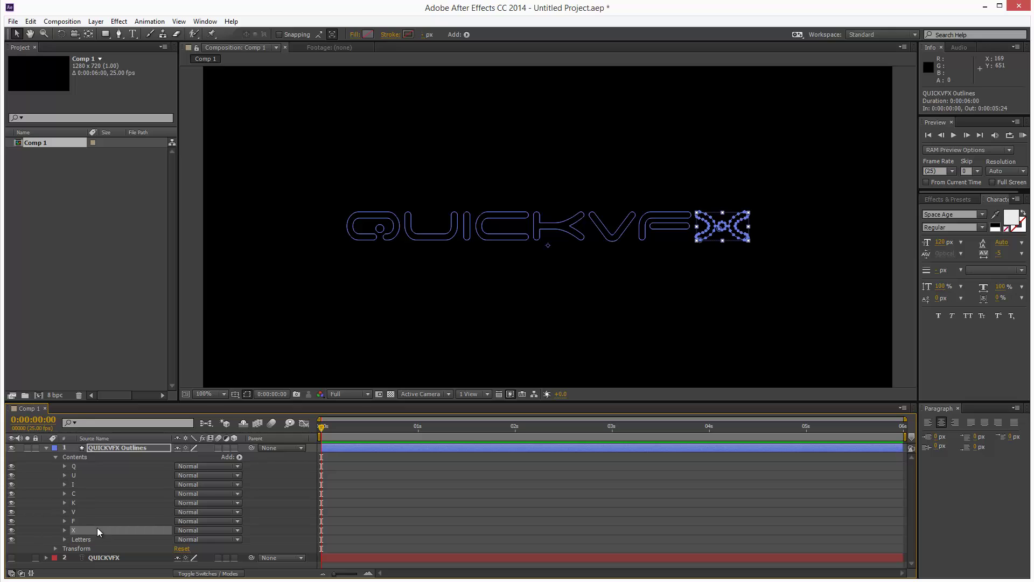
Step: Move the Q through X letter shapes into the Letters group and collapse it
left_click(83, 466, "shift")
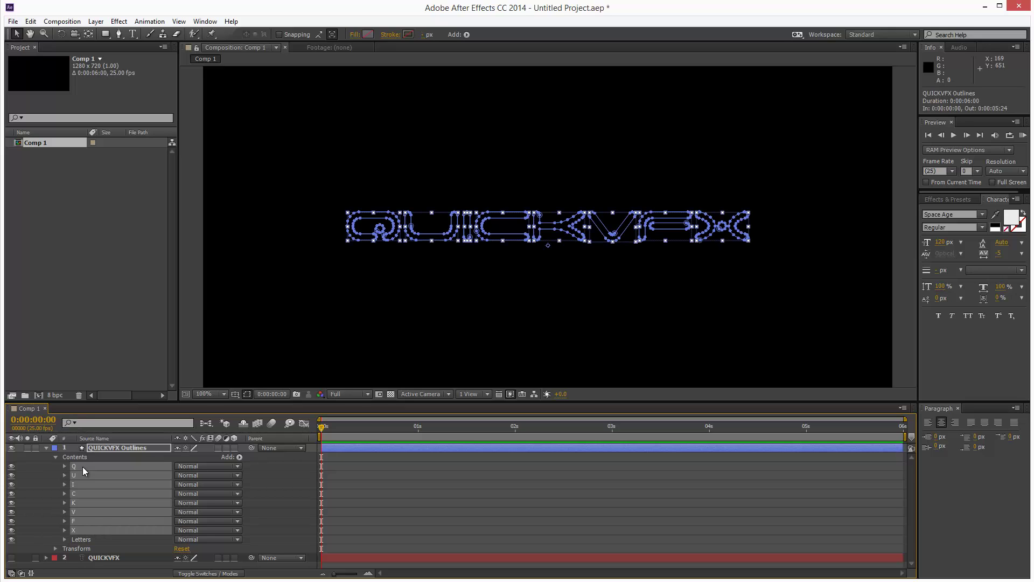
left_click_drag(76, 467, 89, 539)
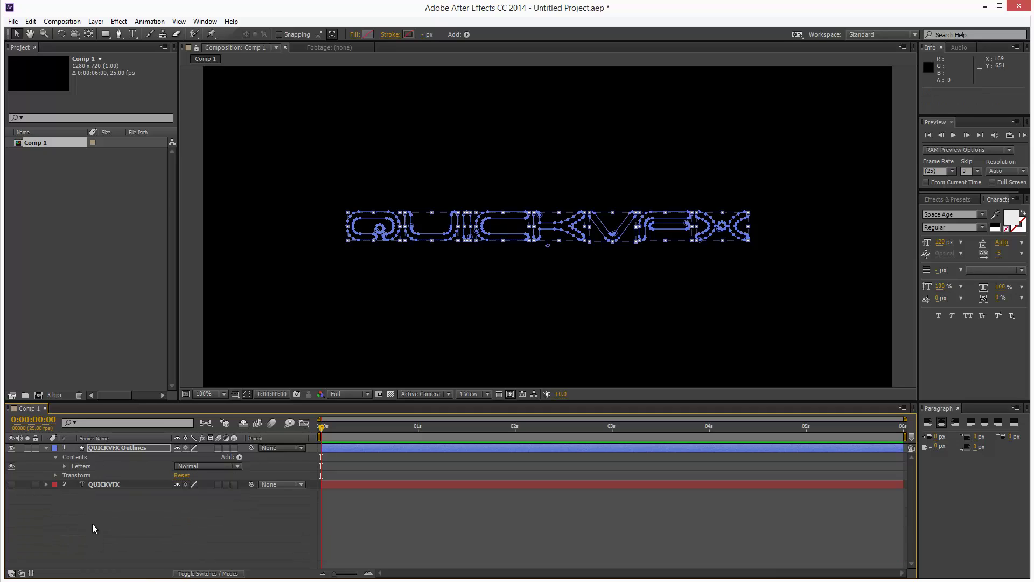
left_click(65, 466)
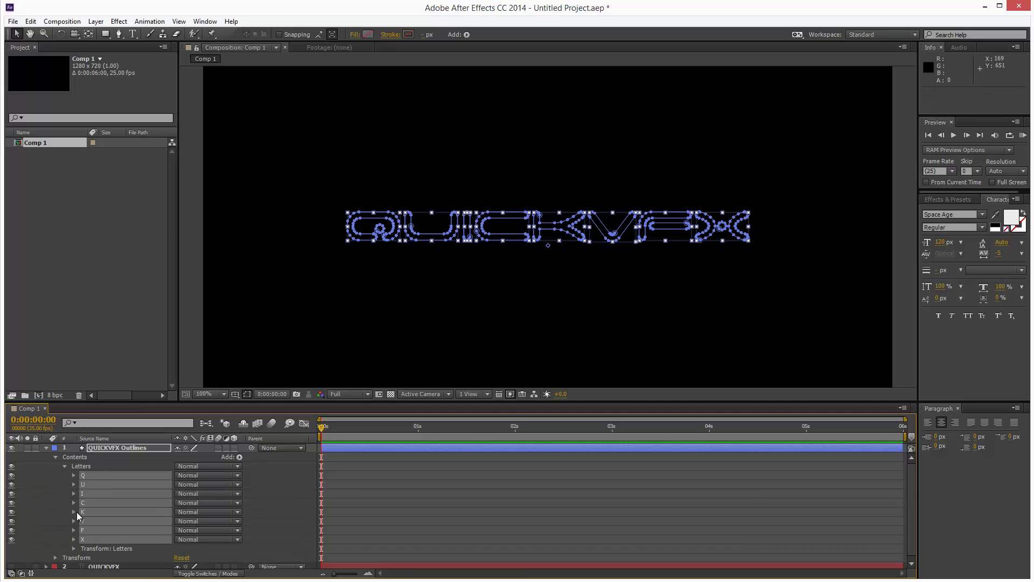
left_click(65, 466)
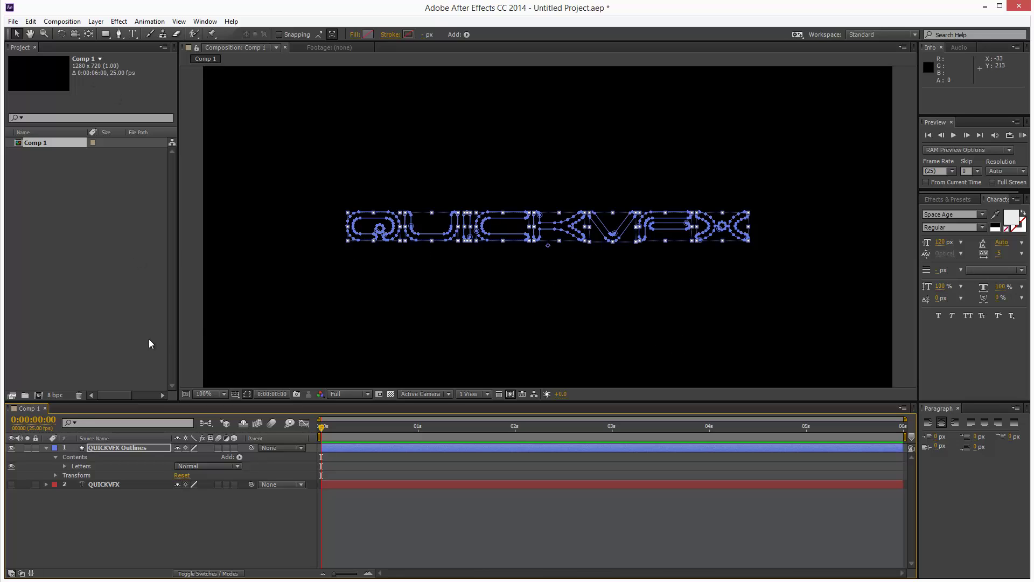
Step: Add a stroke to the QUICKVFX Outlines layer with a width of 3
left_click(114, 448)
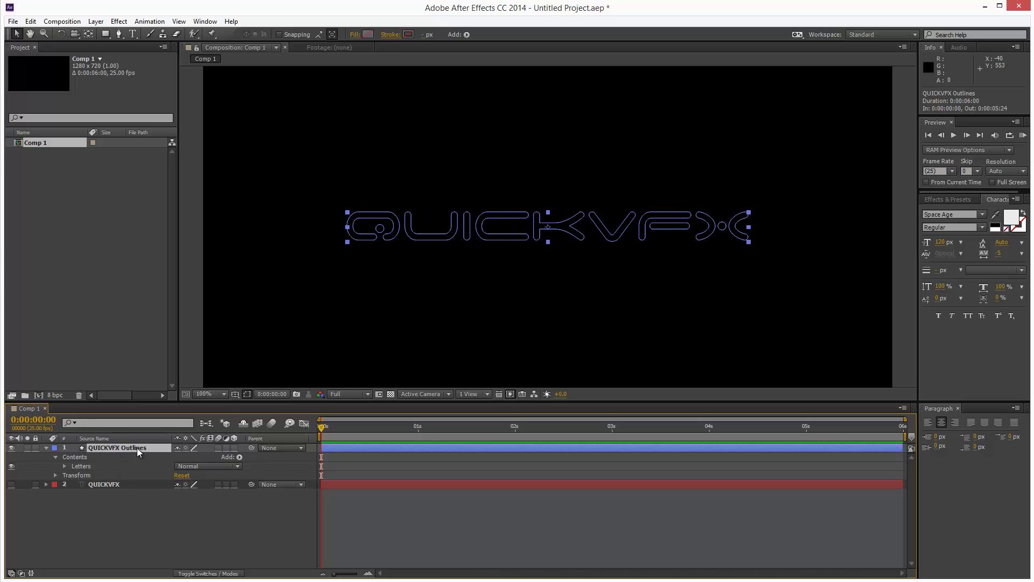
left_click(240, 457)
left_click(294, 542)
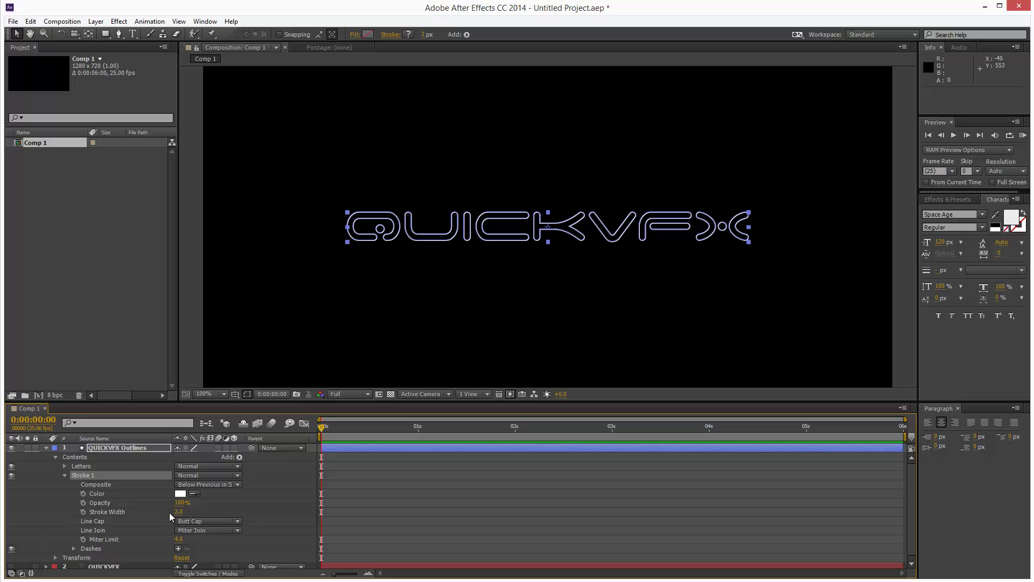
left_click(179, 512)
type("3")
key("Return")
Step: Colour the stroke blue, then refine it to the brighter blue 1A76FF
left_click(181, 494)
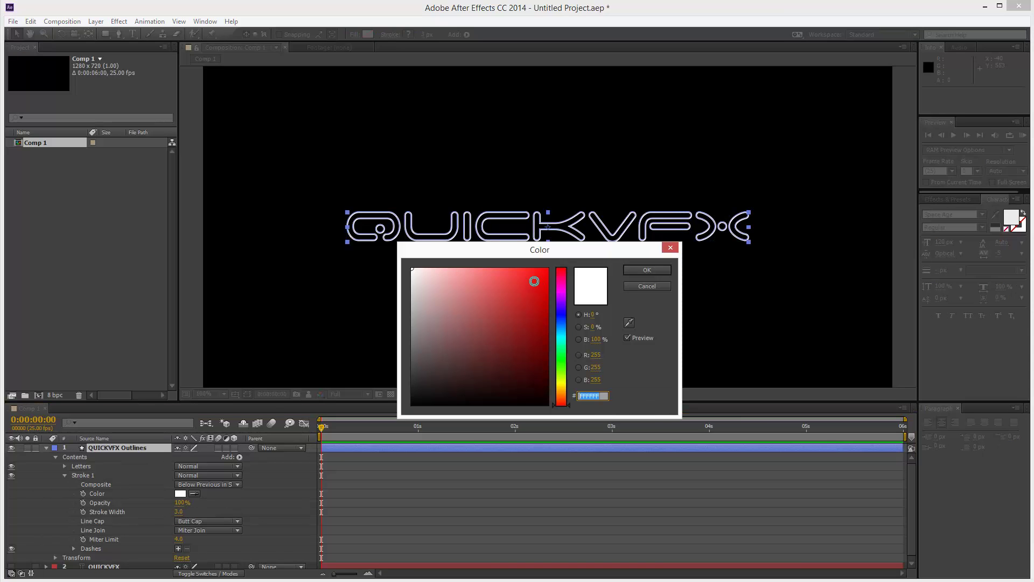
left_click_drag(560, 327, 560, 272)
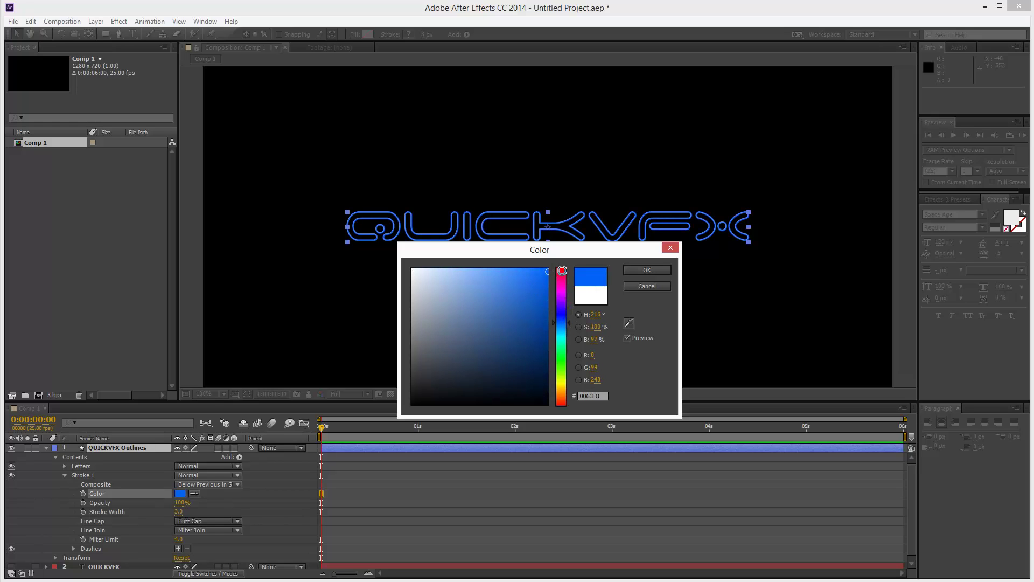
left_click(629, 270)
left_click(196, 234)
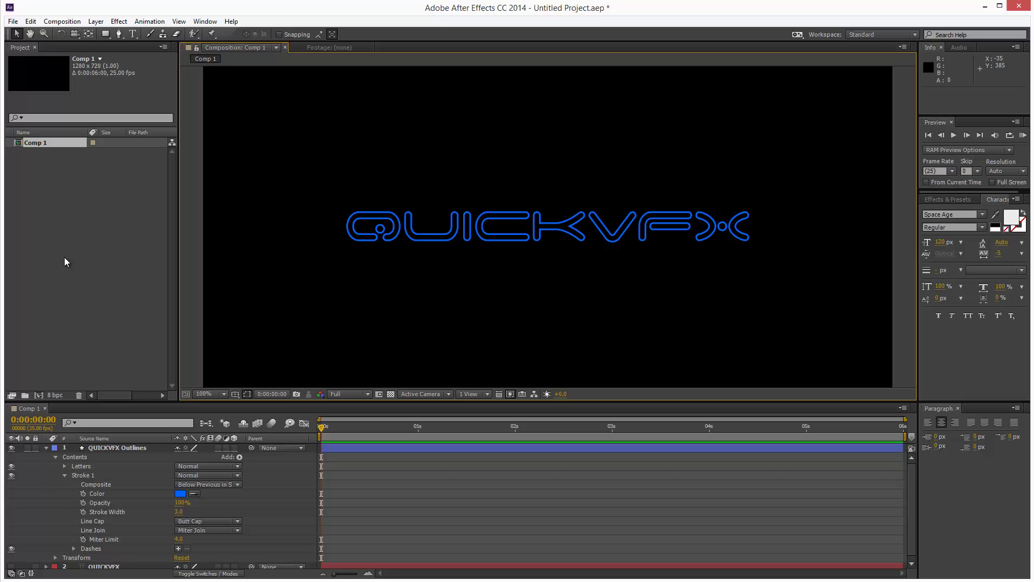
left_click(180, 494)
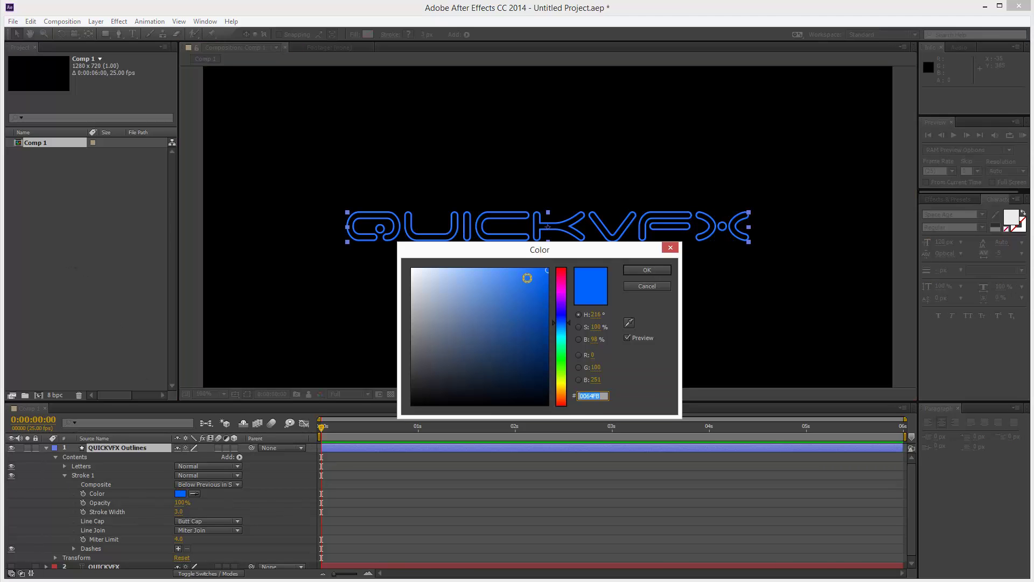
left_click_drag(524, 278, 535, 265)
left_click(643, 270)
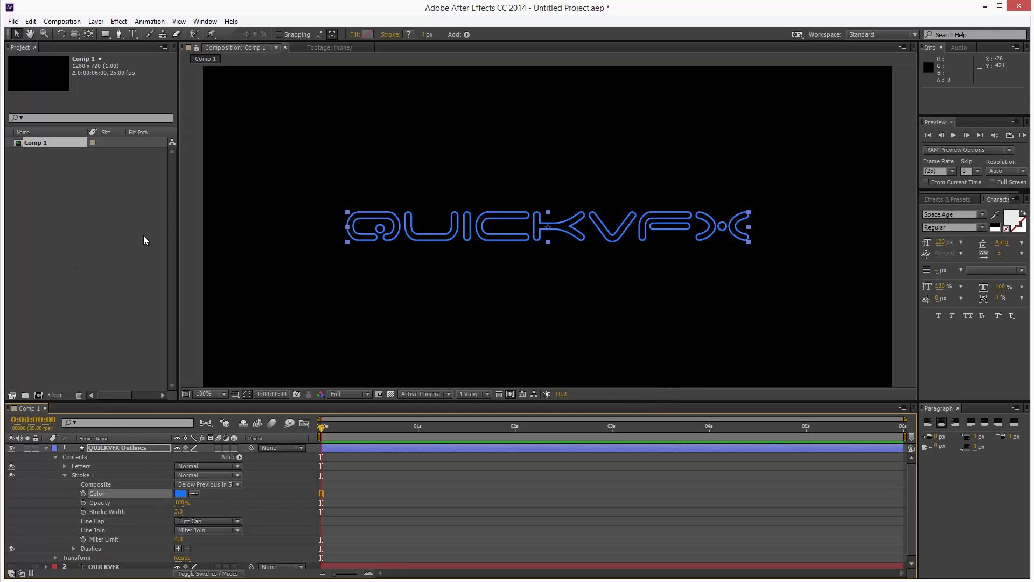
left_click(185, 231)
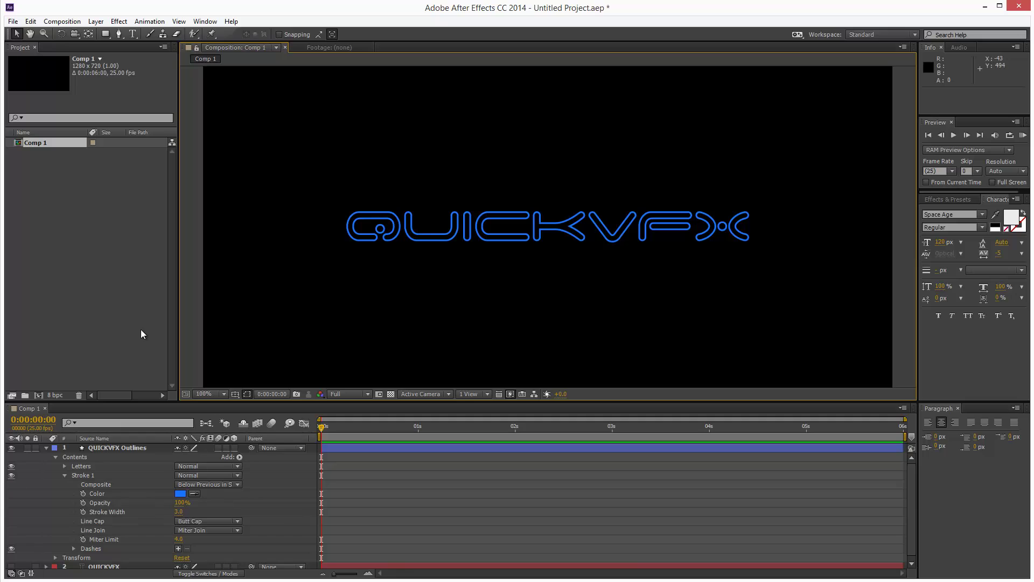
left_click(56, 457)
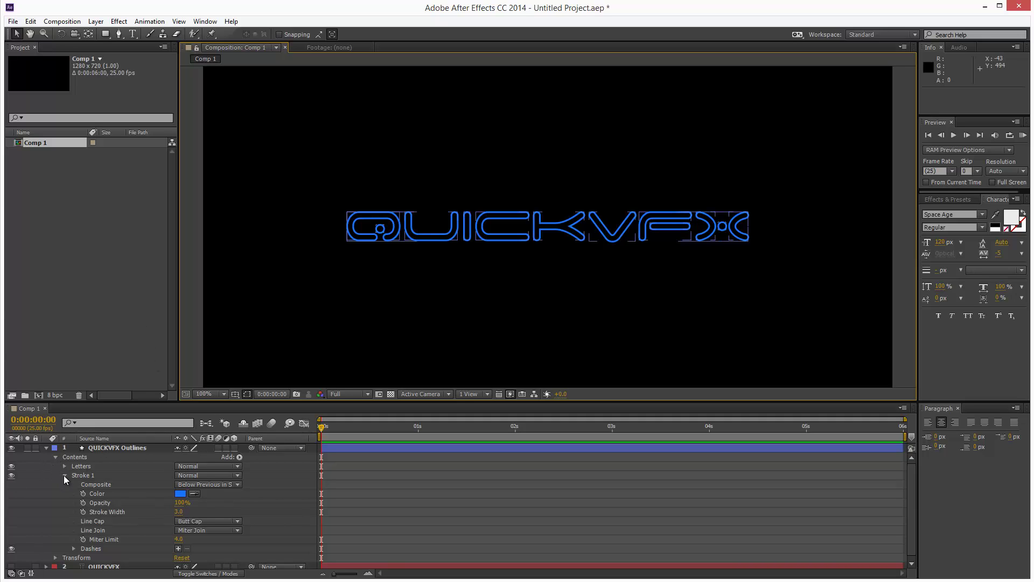
Step: Add a Repeater to the QUICKVFX Outlines layer and raise its Copies to 35
left_click(65, 475)
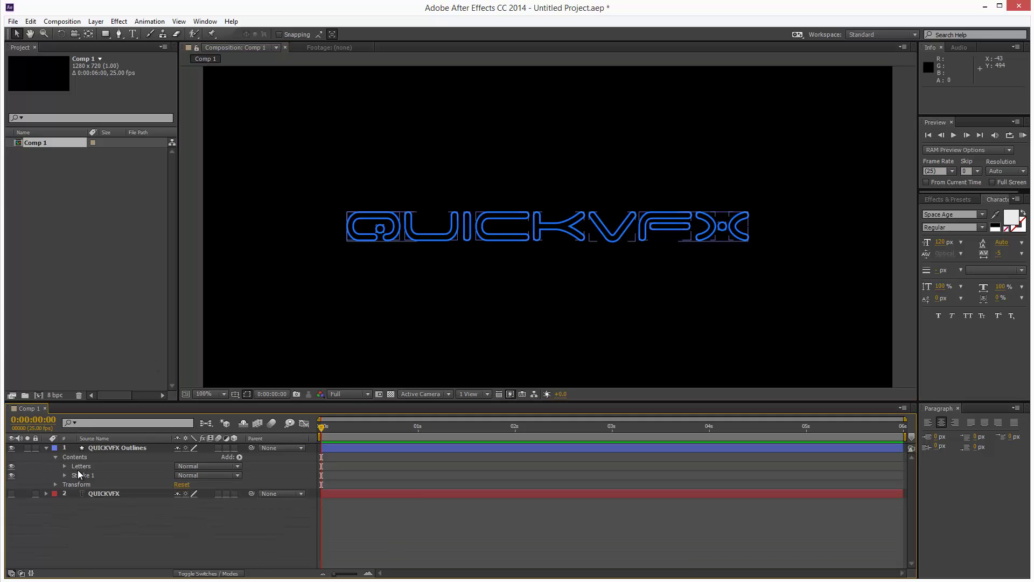
left_click(99, 448)
left_click(238, 457)
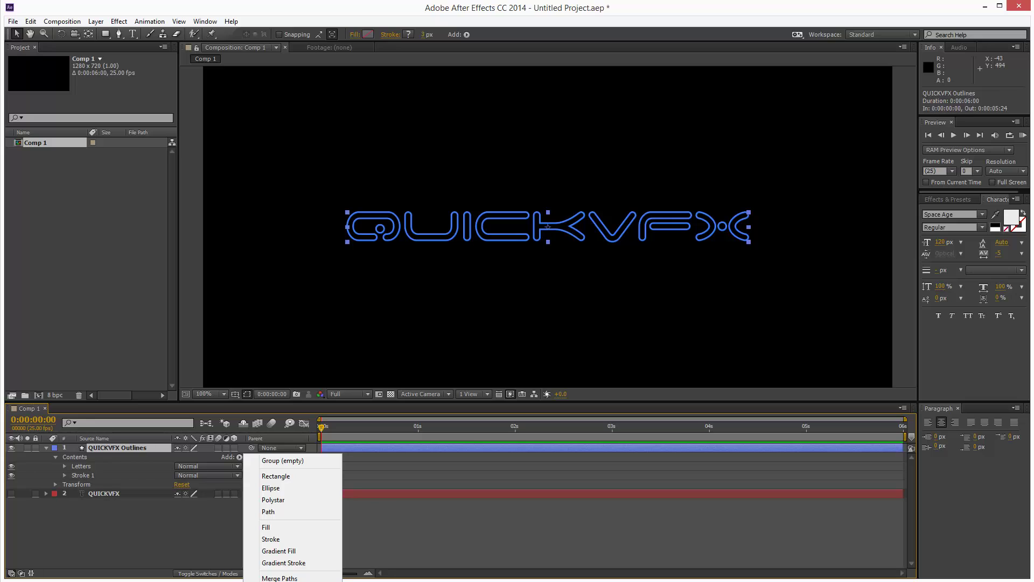
left_click(272, 581)
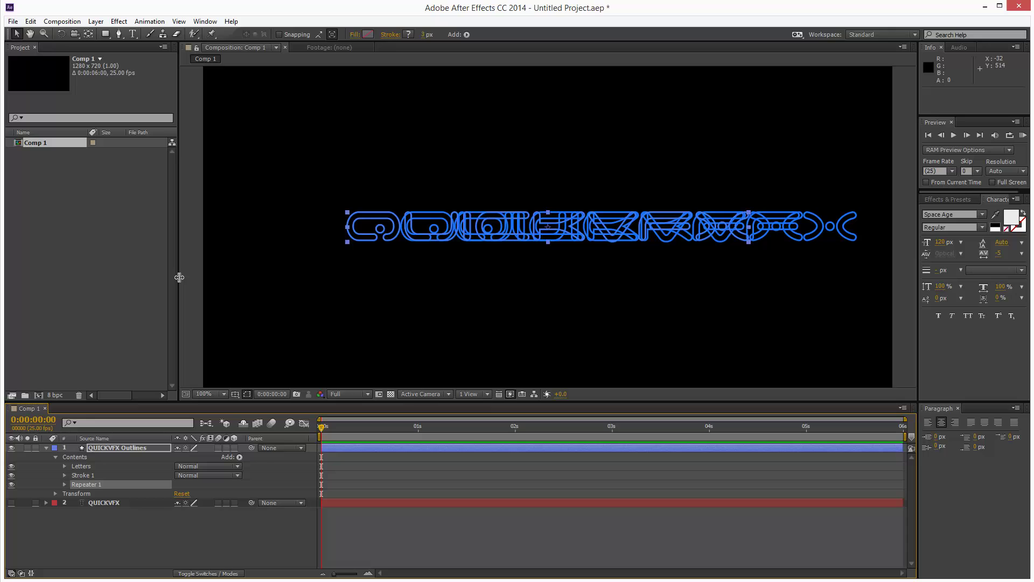
left_click(64, 484)
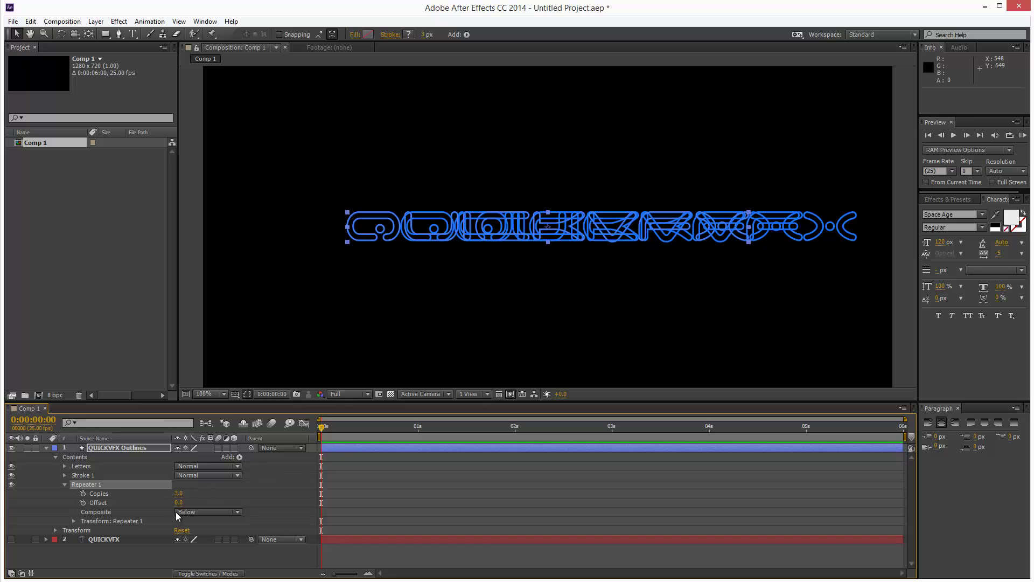
left_click_drag(180, 494, 197, 496)
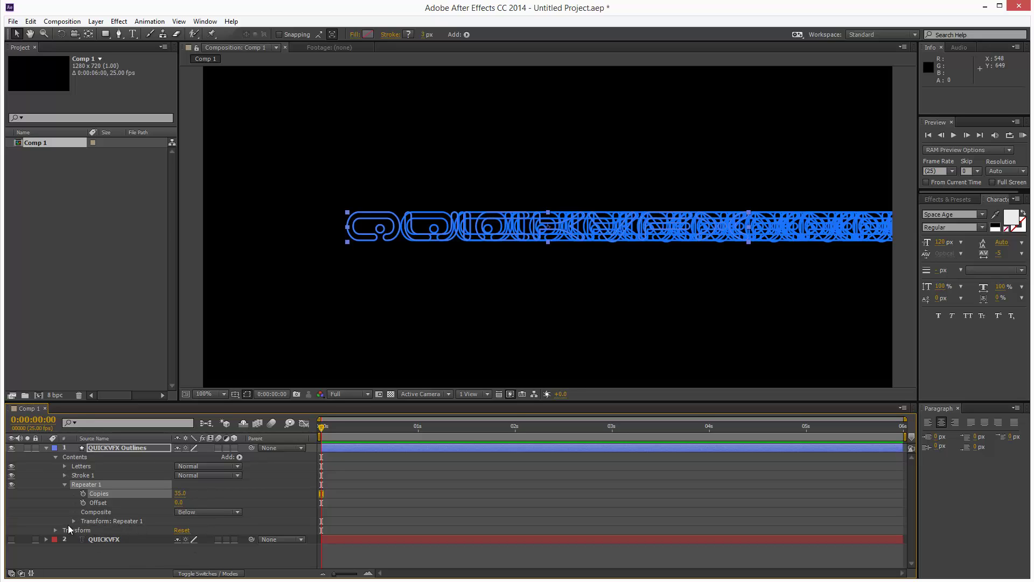
Step: Tighten the repeater's position offset, unlink its scale, and rotate the copies into an arc
left_click(74, 521)
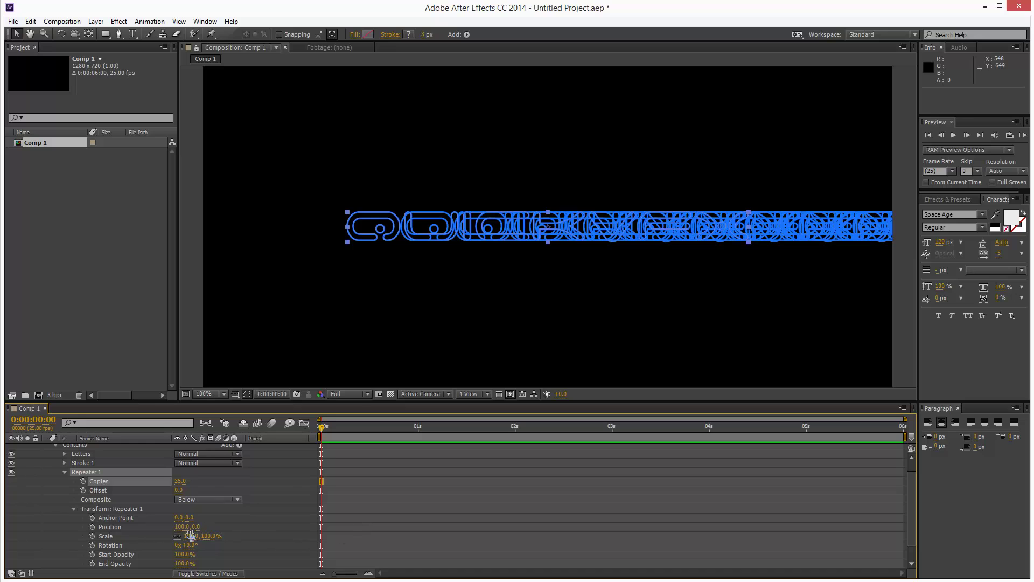
left_click_drag(181, 527, 208, 528)
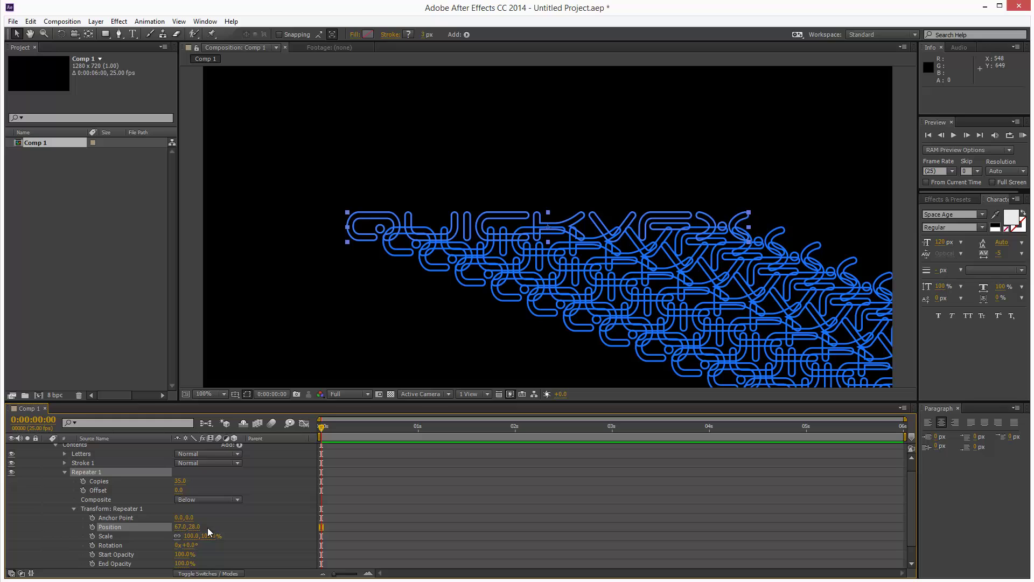
left_click(177, 536)
left_click_drag(192, 545, 245, 515)
scroll(481, 316, "down", 1)
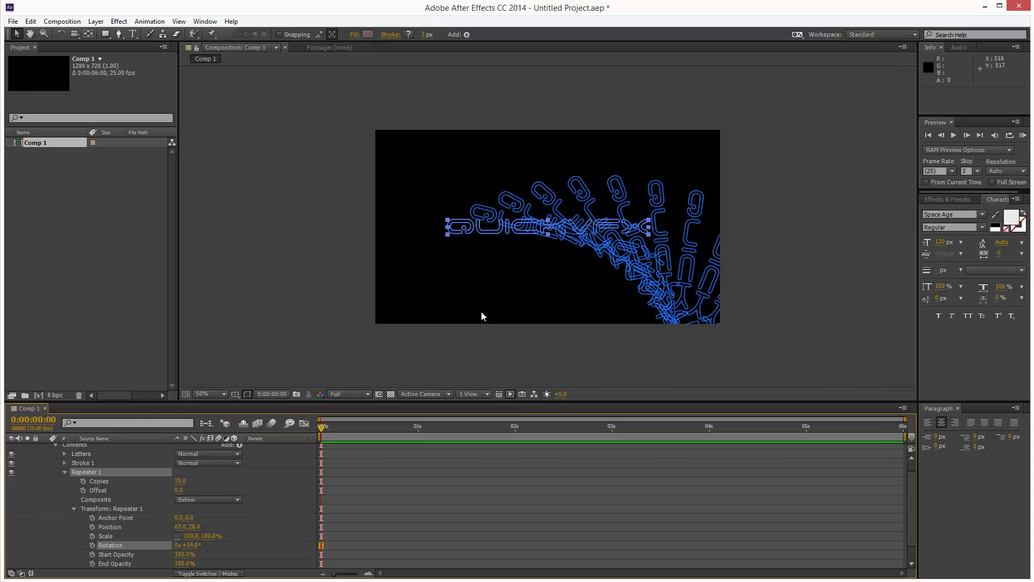
scroll(478, 308, "up", 1)
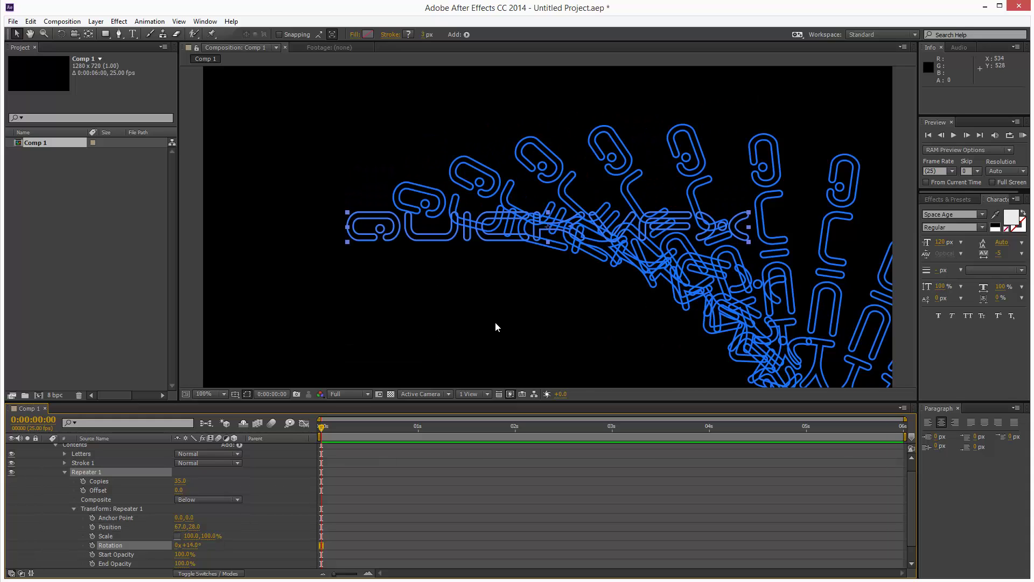
left_click_drag(495, 321, 496, 280)
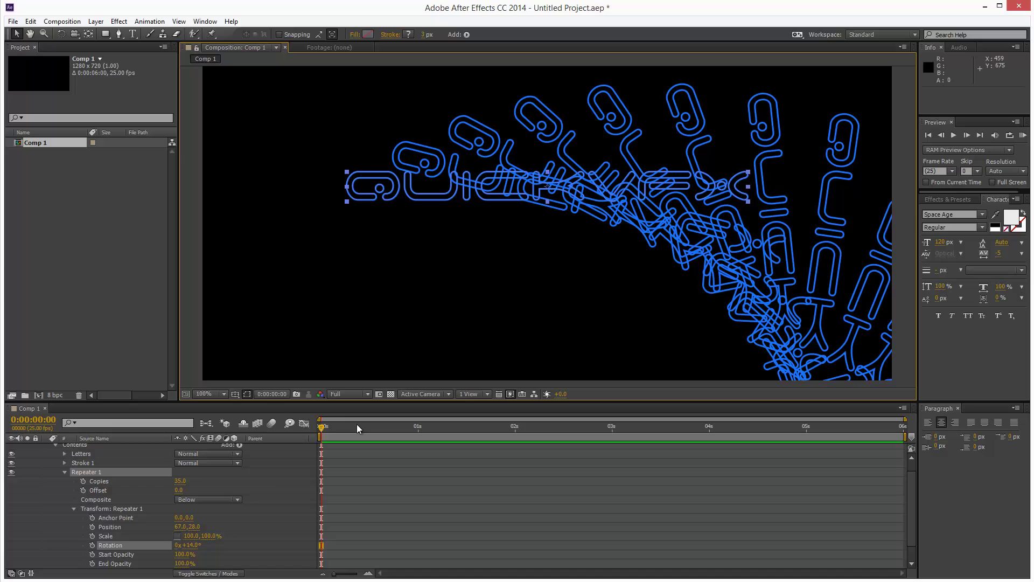
Step: Fade end copies to 67% opacity, raise Copies to 39, and set Position X to 3
left_click_drag(186, 564, 172, 526)
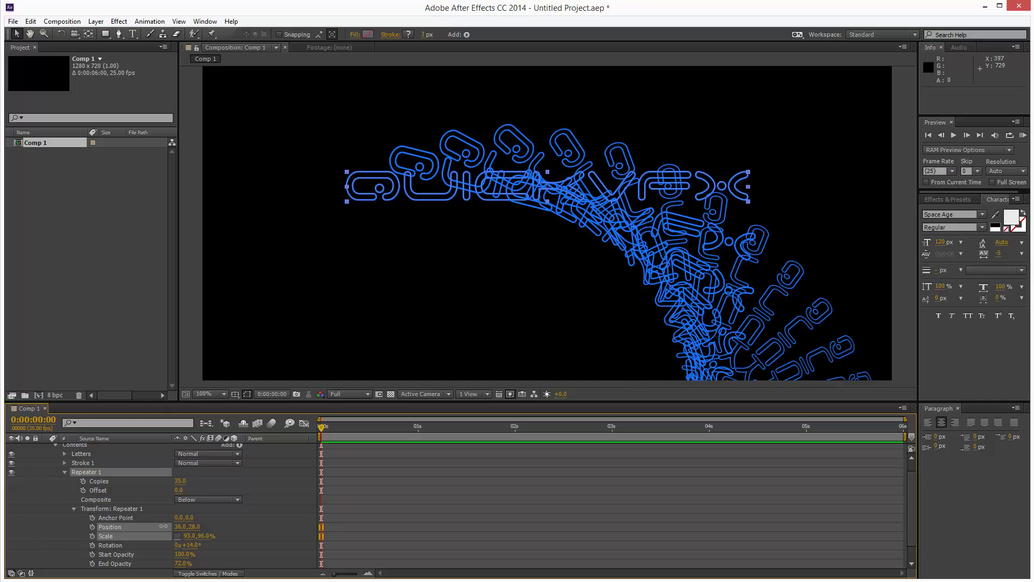
left_click_drag(163, 526, 192, 544)
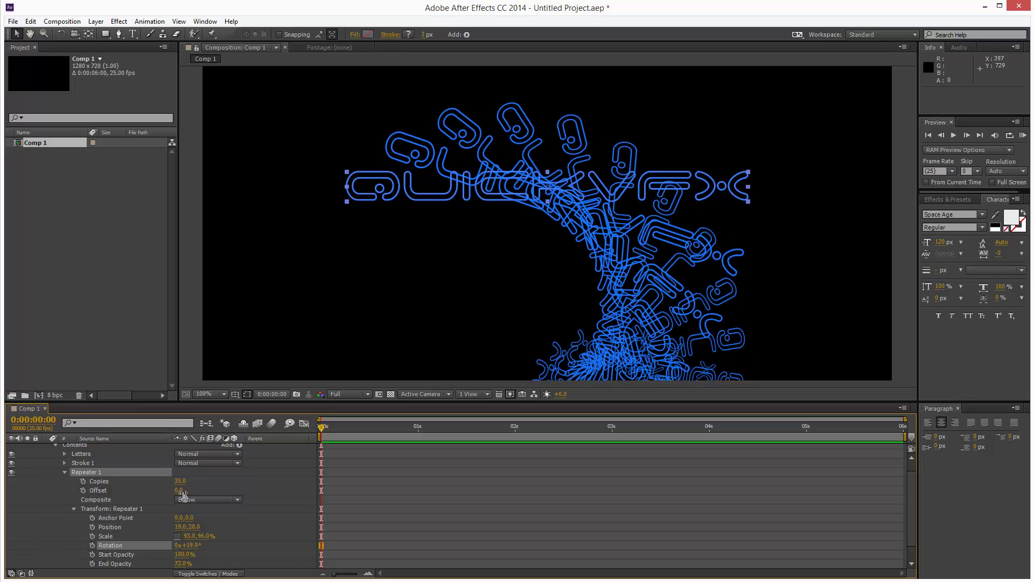
mouse_move(180, 481)
left_mouse_down()
mouse_move(190, 481)
mouse_move(169, 487)
mouse_move(183, 490)
left_mouse_up()
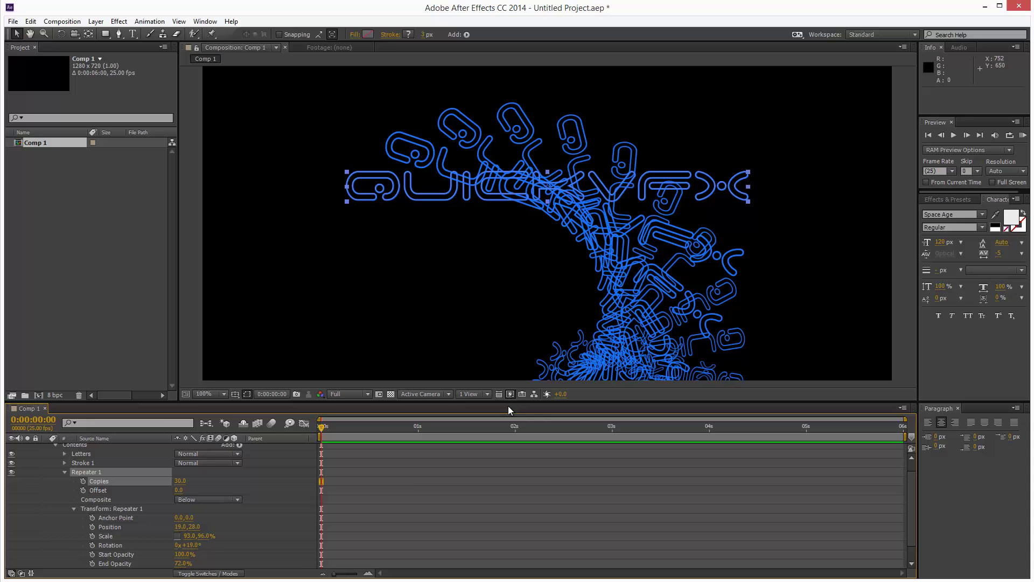
left_click_drag(178, 527, 191, 545)
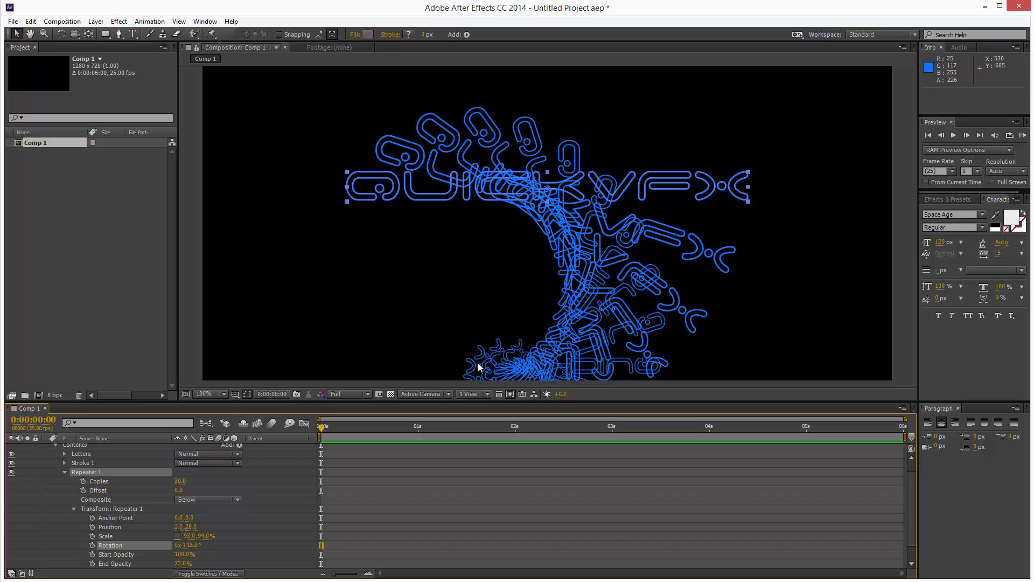
Step: Set End Opacity to 0%, adjust Start Opacity, cut Copies to 14, and set Anchor Point to 0, 2
left_click_drag(182, 564, 123, 564)
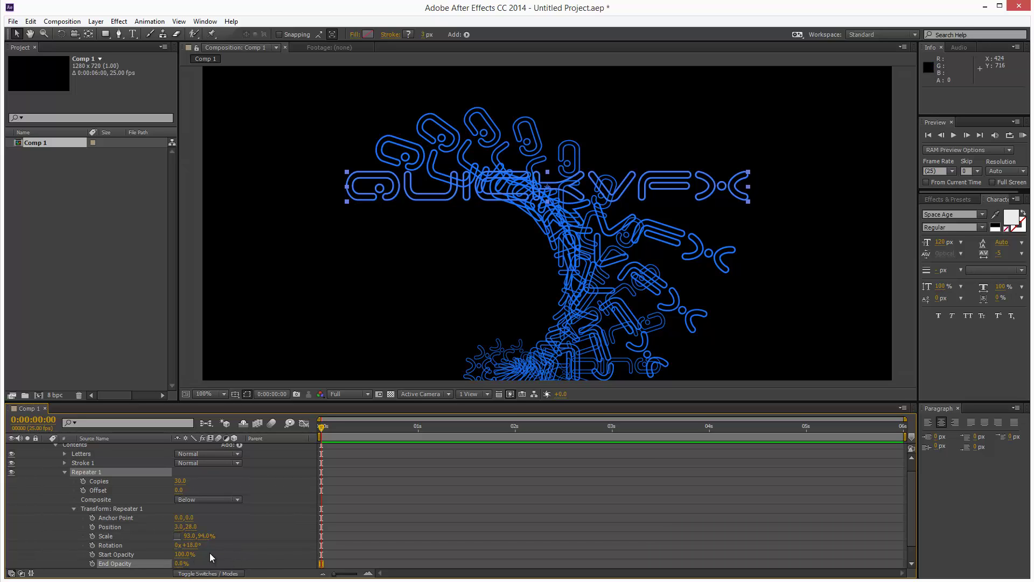
left_click_drag(185, 554, 215, 549)
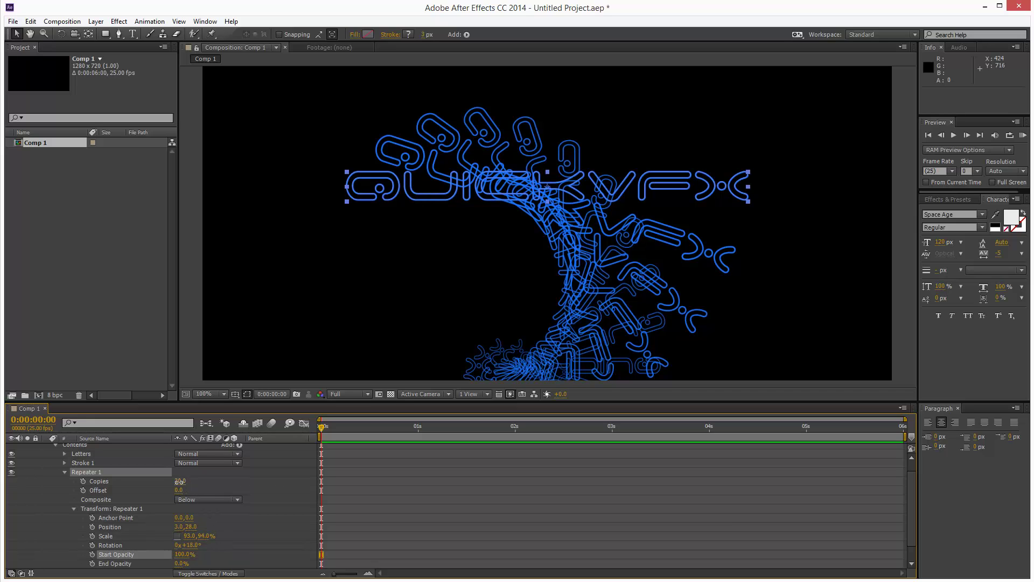
mouse_move(180, 481)
left_mouse_down()
mouse_move(168, 482)
mouse_move(177, 488)
left_mouse_up()
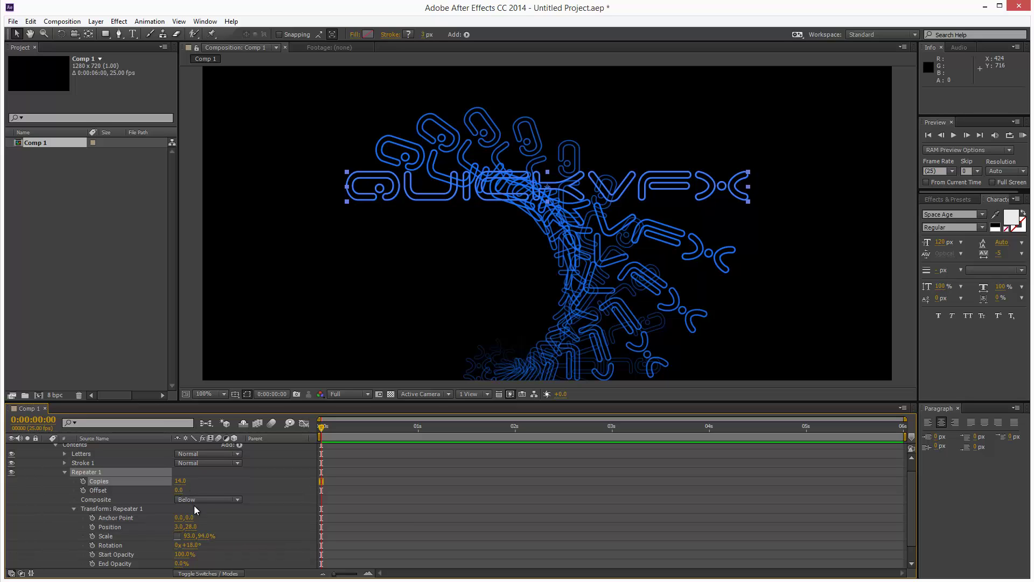
mouse_move(189, 517)
left_mouse_down()
mouse_move(205, 517)
mouse_move(186, 519)
left_mouse_up()
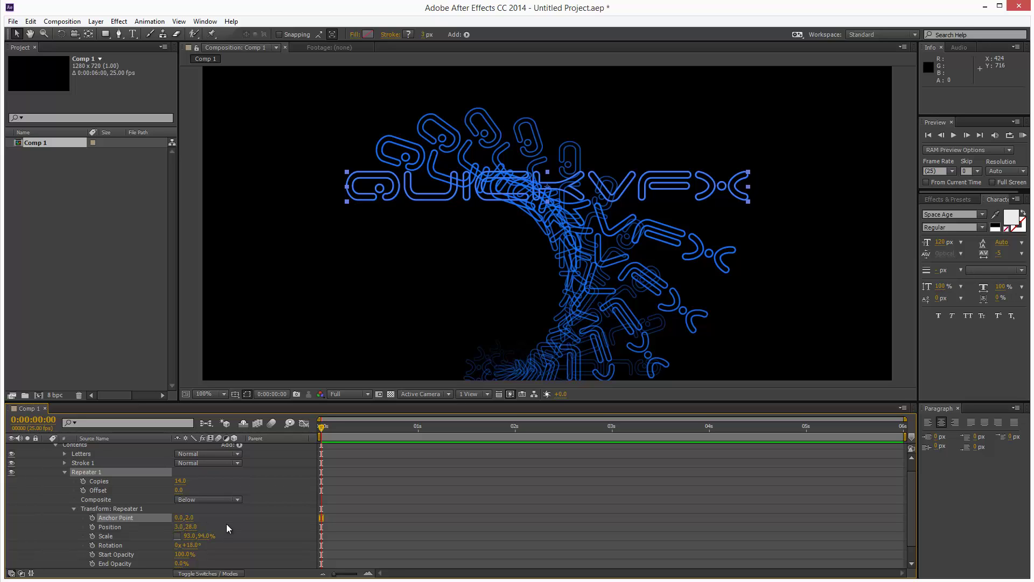
Step: Collapse Repeater 1, enable Dashes on Stroke 1, and lengthen Dash to about 136
left_click(66, 472)
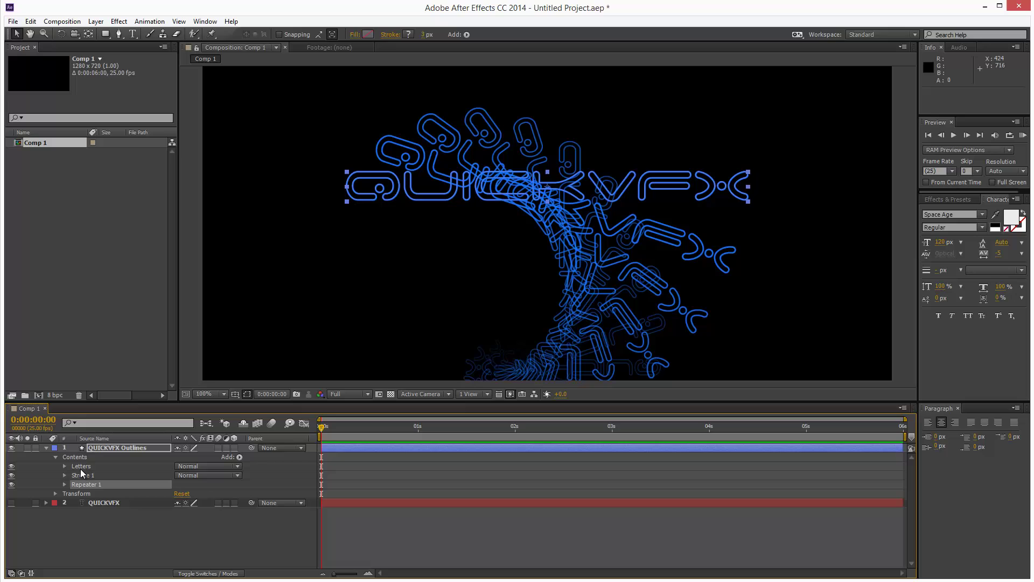
left_click(79, 475)
left_click(64, 475)
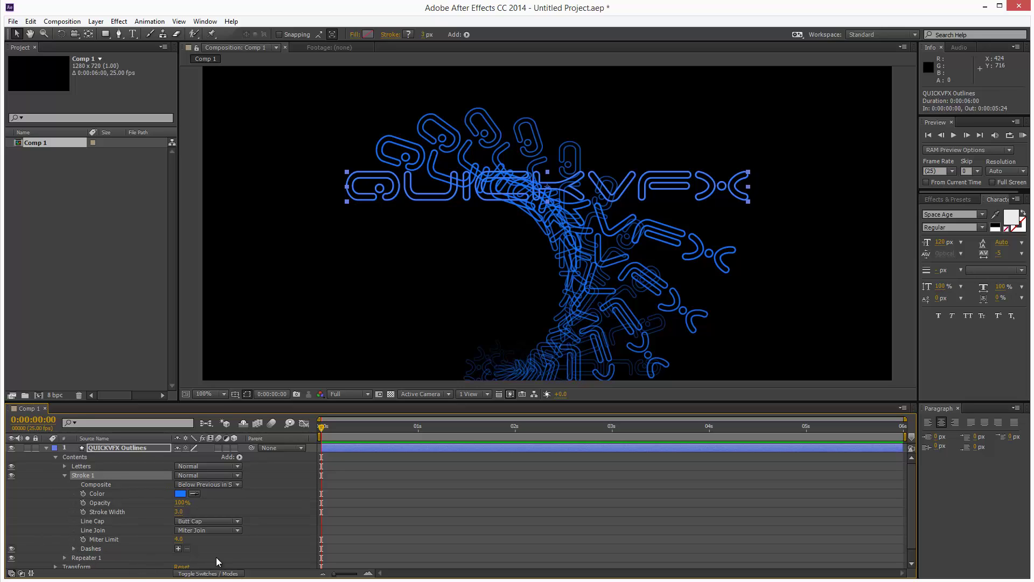
left_click(178, 548)
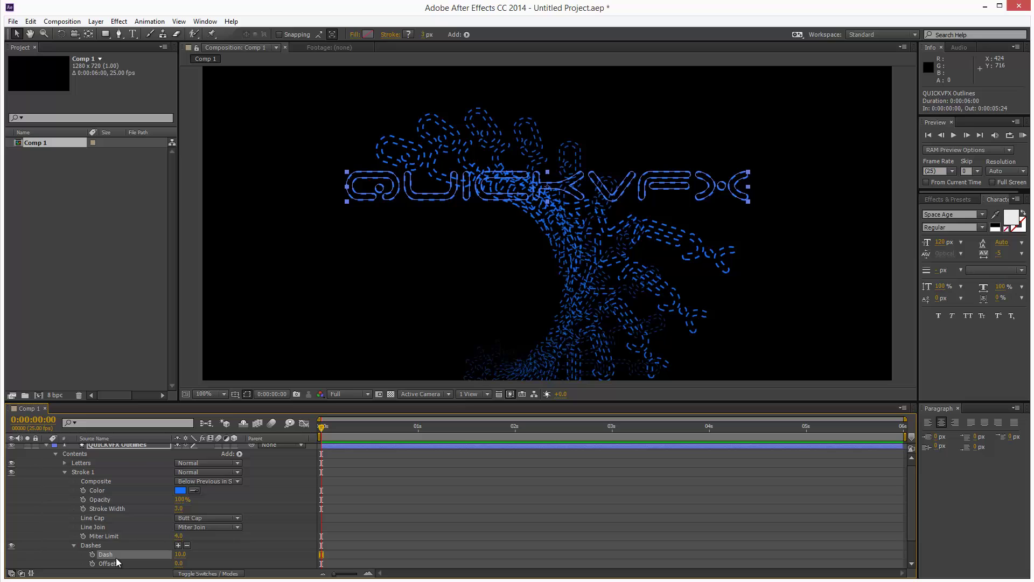
scroll(204, 556, "down", 2)
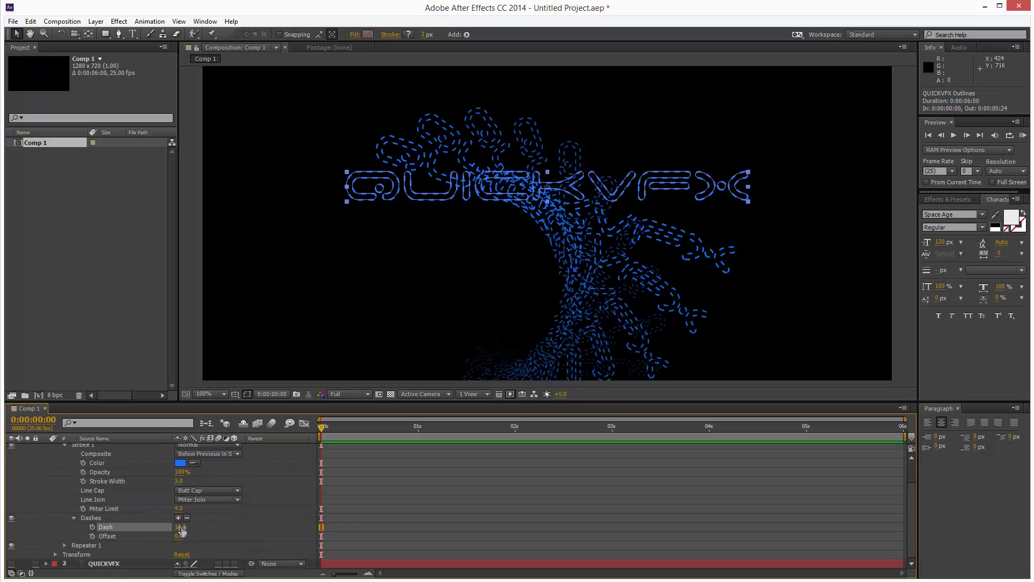
mouse_move(181, 530)
left_mouse_down()
mouse_move(198, 528)
mouse_move(212, 343)
mouse_move(197, 294)
mouse_move(176, 483)
left_mouse_up()
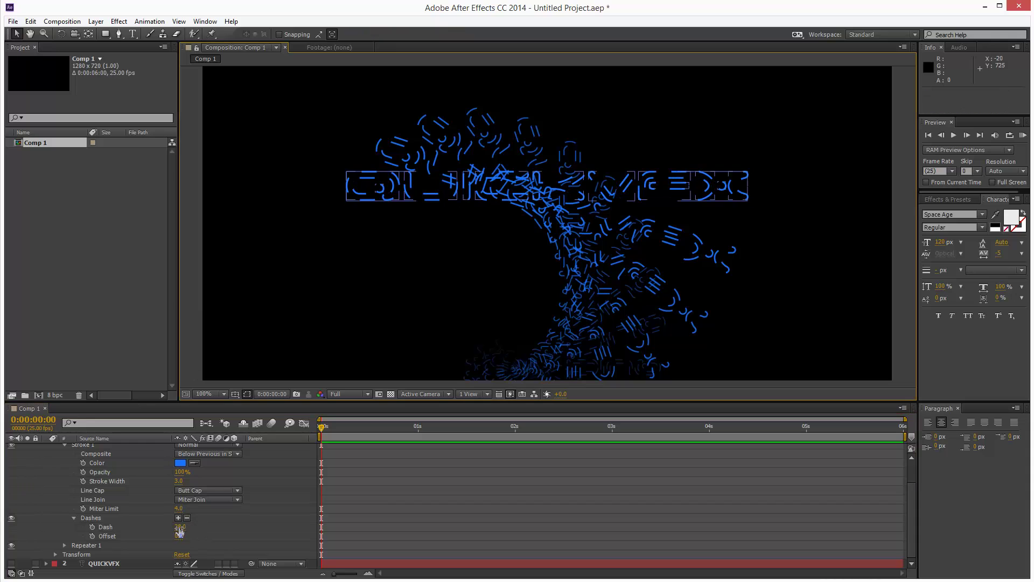
mouse_move(180, 532)
left_mouse_down()
mouse_move(247, 524)
mouse_move(237, 528)
left_mouse_up()
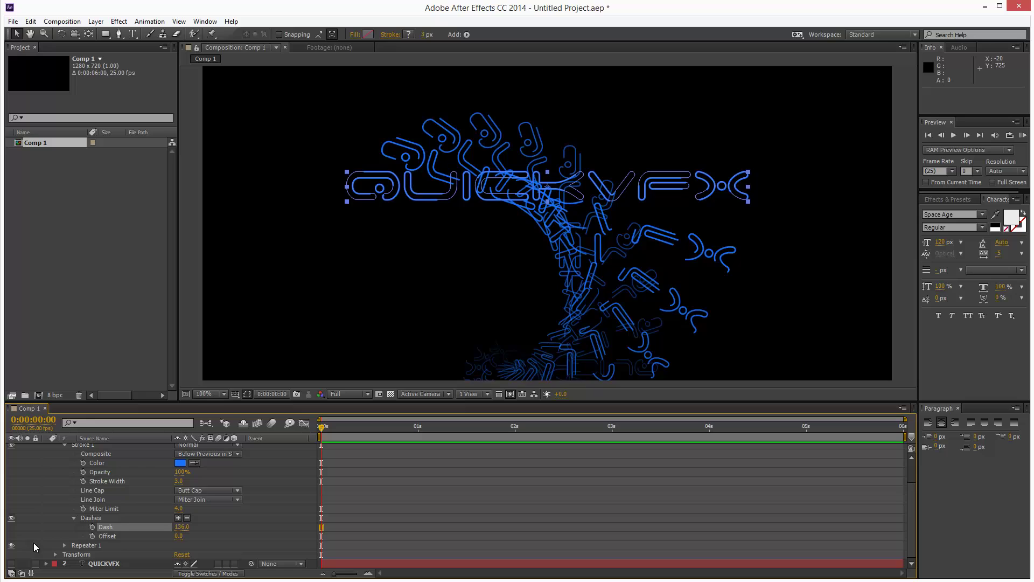
Step: Hide the Repeater copies and try several outline dash lengths, ending at Dash 0 with a Gap added
left_click(12, 545)
left_click(192, 261)
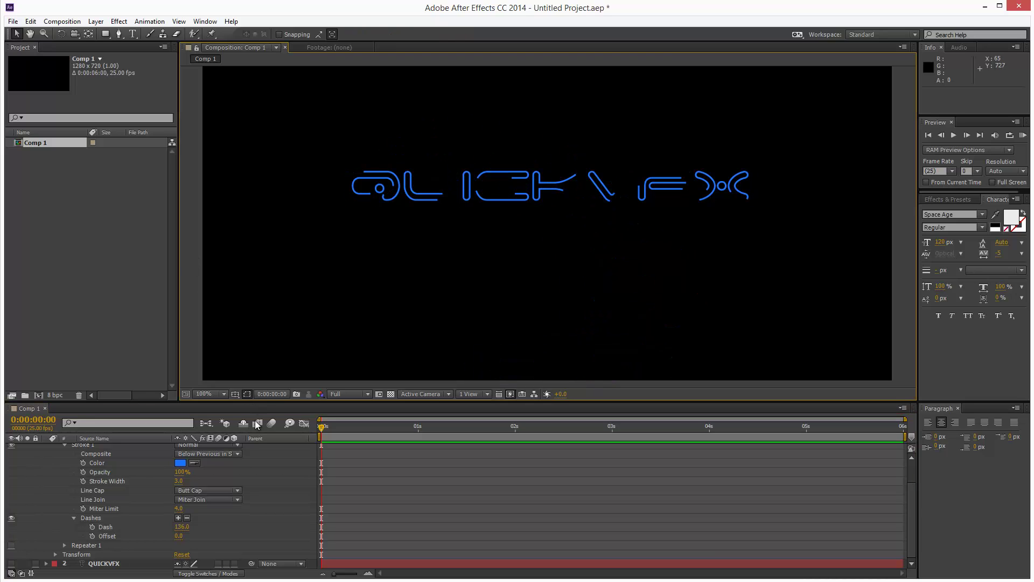
left_click(190, 532)
left_click_drag(183, 528, 119, 520)
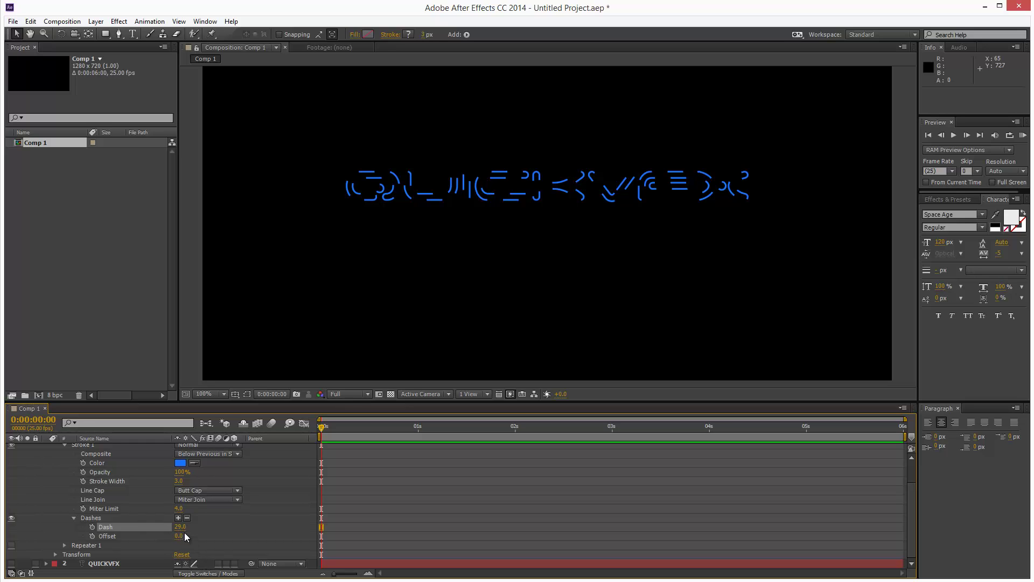
left_click_drag(180, 527, 398, 547)
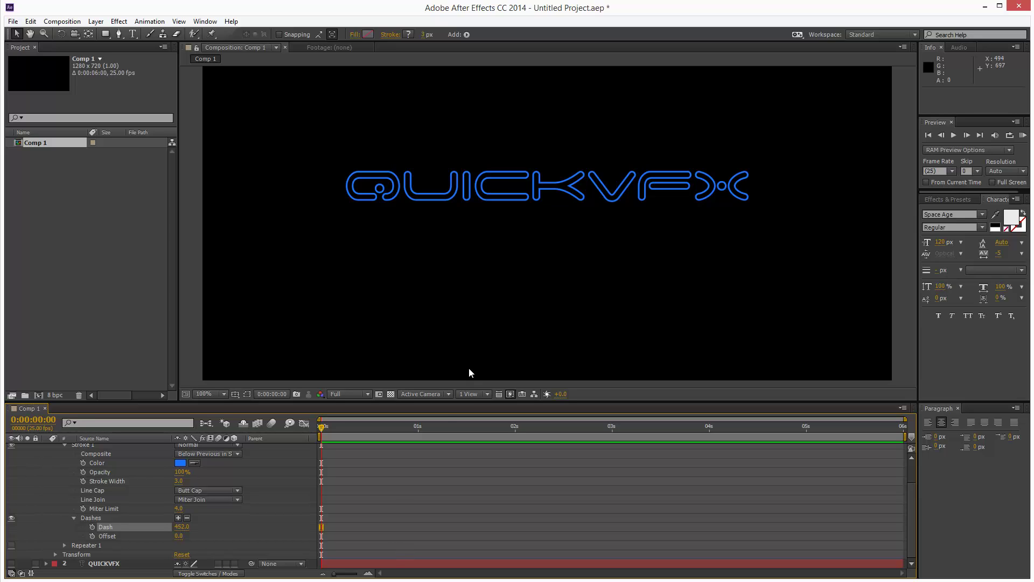
left_click_drag(264, 576, 262, 538)
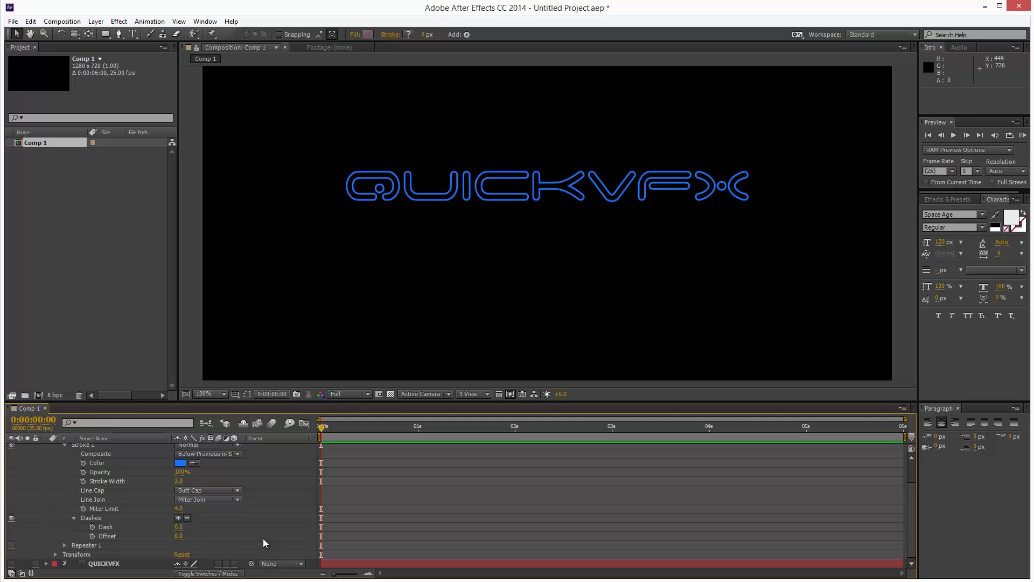
left_click(178, 518)
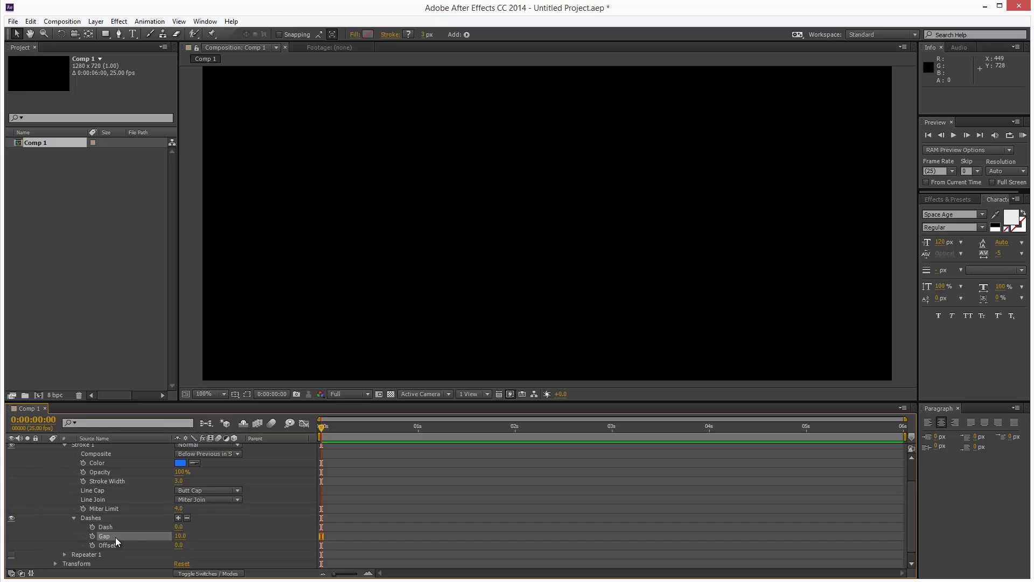
Step: At the timeline start, set Stroke 1 dashes to Dash 2 and Gap 27 for sparse tiny dots
scroll(163, 522, "down", 1)
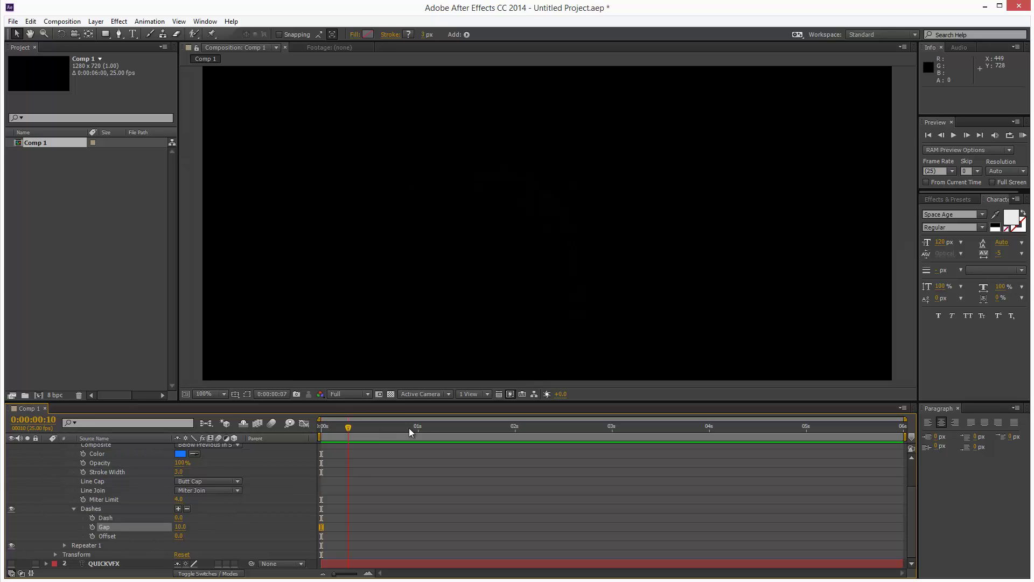
key("Home")
left_click(64, 545)
scroll(76, 554, "down", 3)
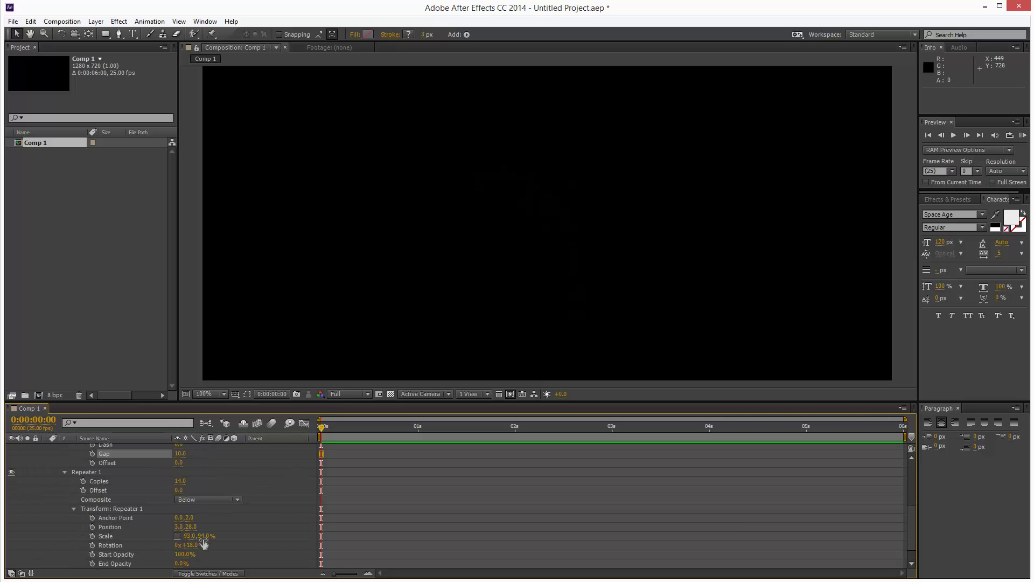
scroll(209, 543, "up", 5)
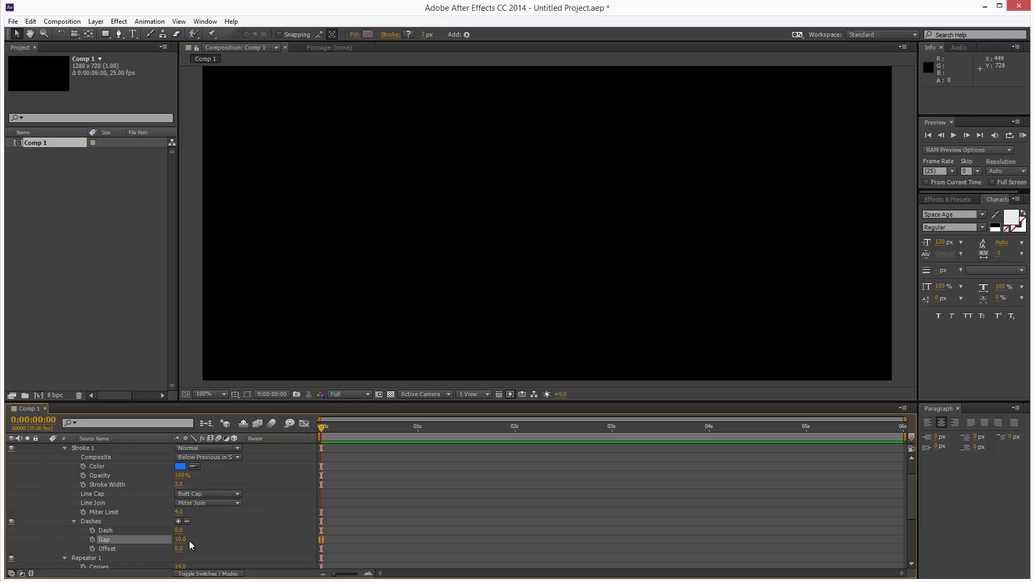
mouse_move(179, 530)
left_mouse_down()
mouse_move(190, 530)
mouse_move(180, 531)
left_mouse_up()
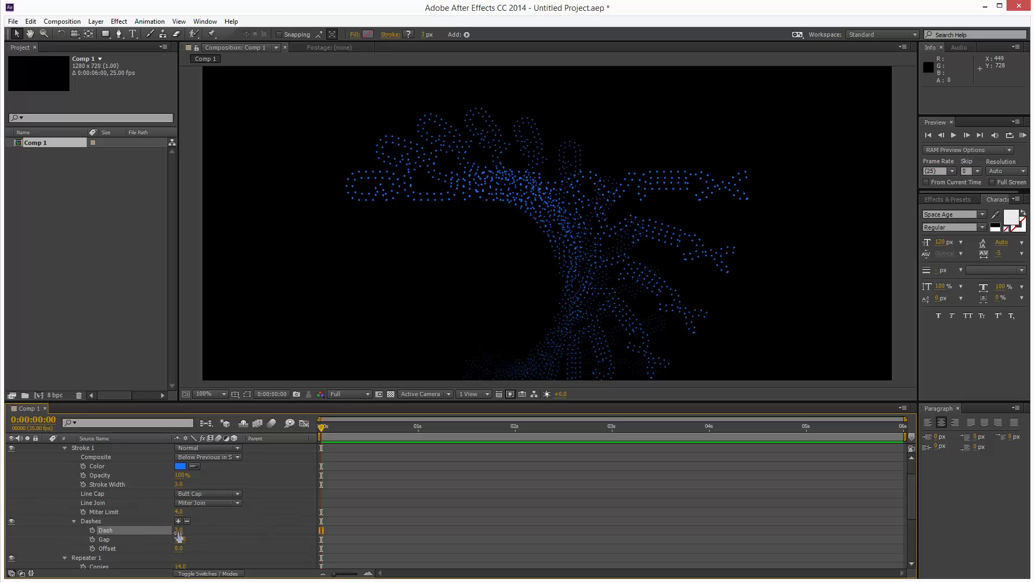
mouse_move(179, 538)
left_mouse_down()
mouse_move(190, 507)
mouse_move(180, 539)
left_mouse_up()
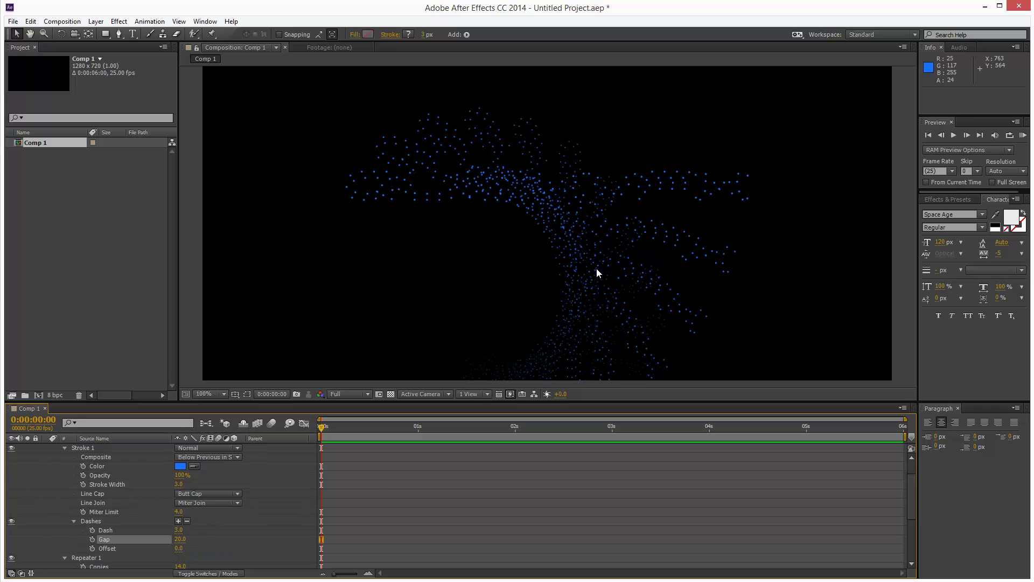
left_click(197, 542)
left_click(177, 530)
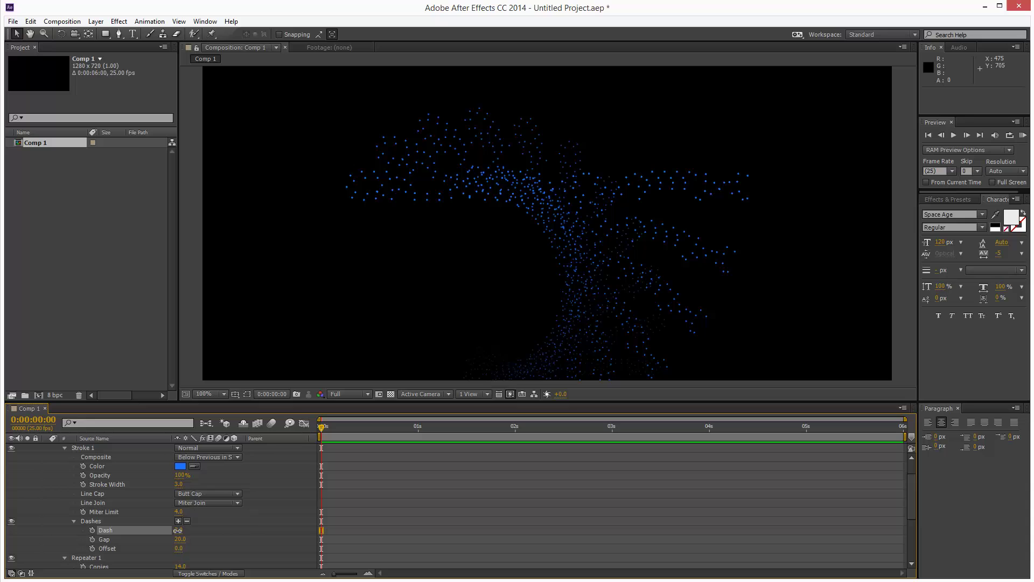
left_click_drag(178, 530, 185, 540)
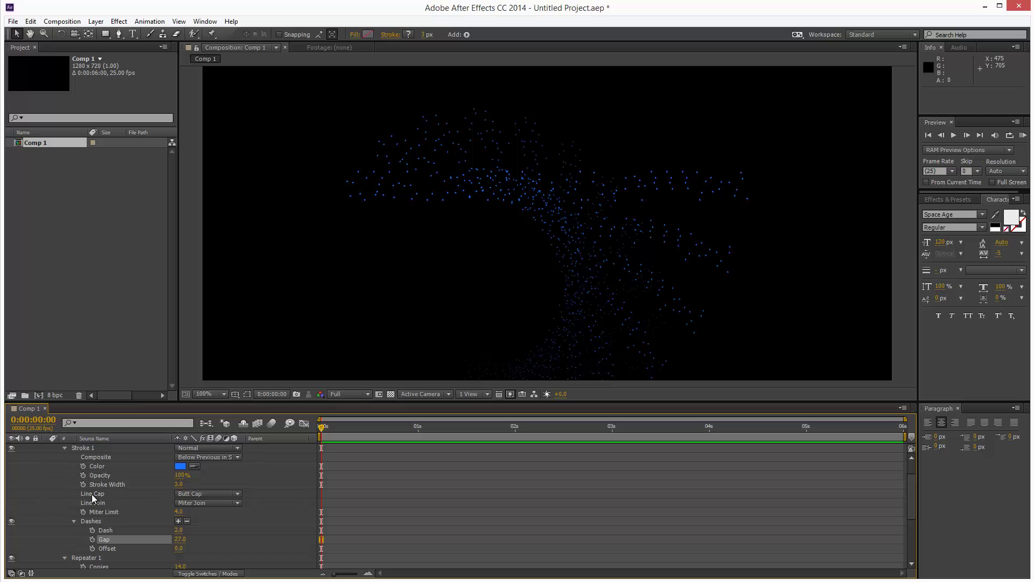
Step: Set the stroke's line cap to Round so the dots have round ends
left_click(207, 493)
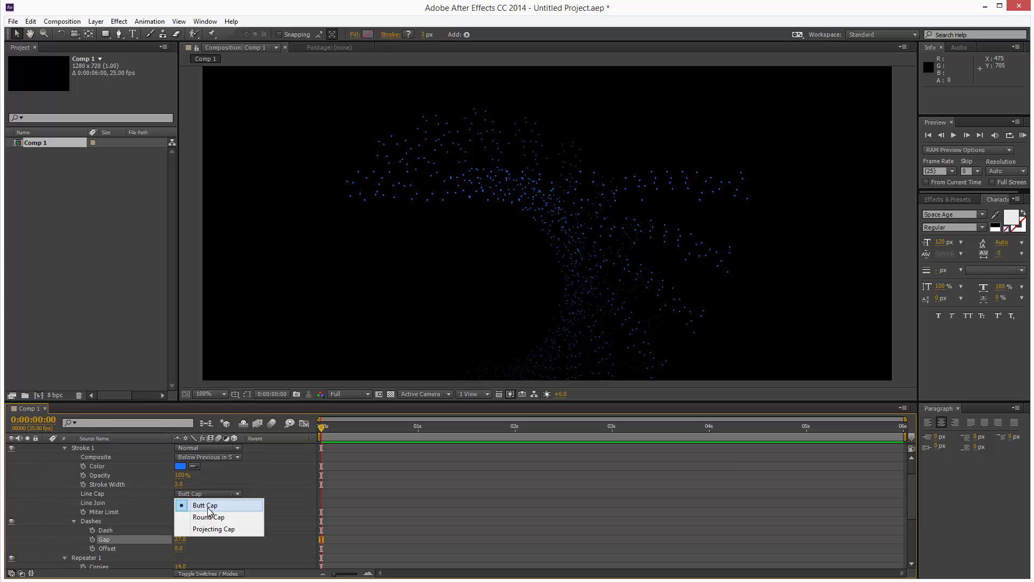
left_click(215, 517)
scroll(546, 293, "up", 2)
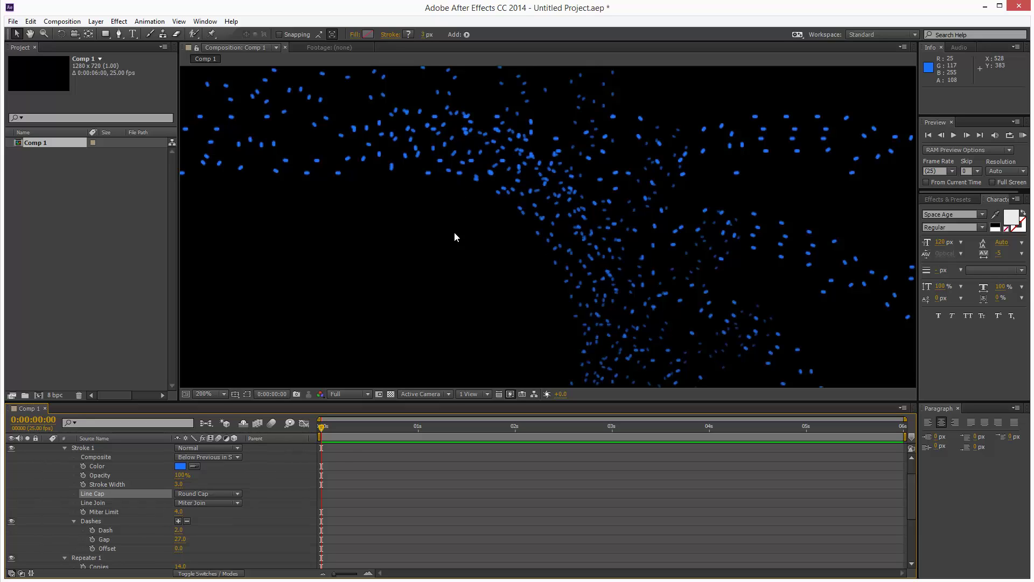
scroll(393, 290, "down", 2)
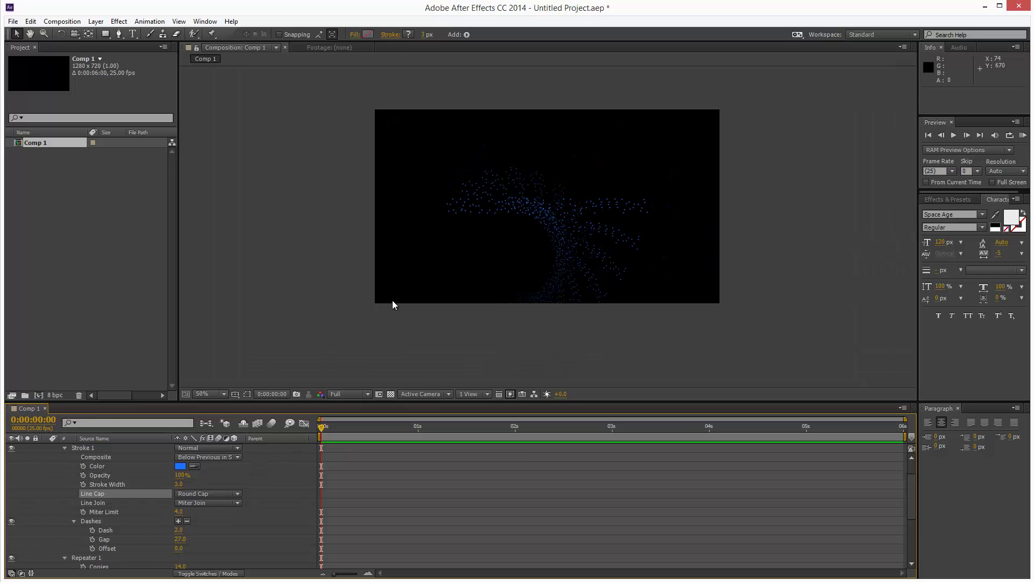
Step: Set the stroke dashes to Dash 0 and Gap 18 for denser dots
left_click_drag(178, 534, 109, 532)
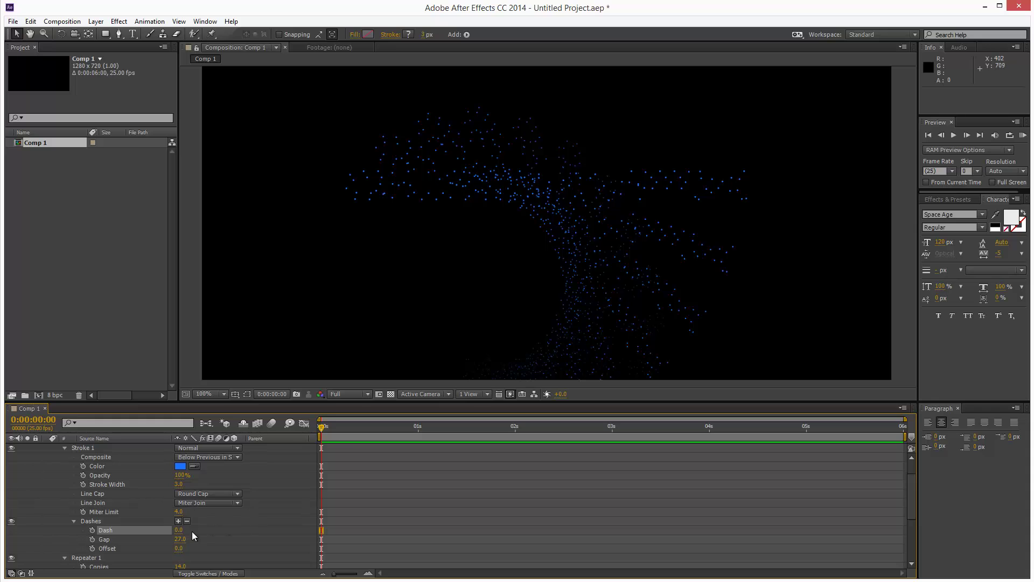
left_click_drag(183, 540, 179, 547)
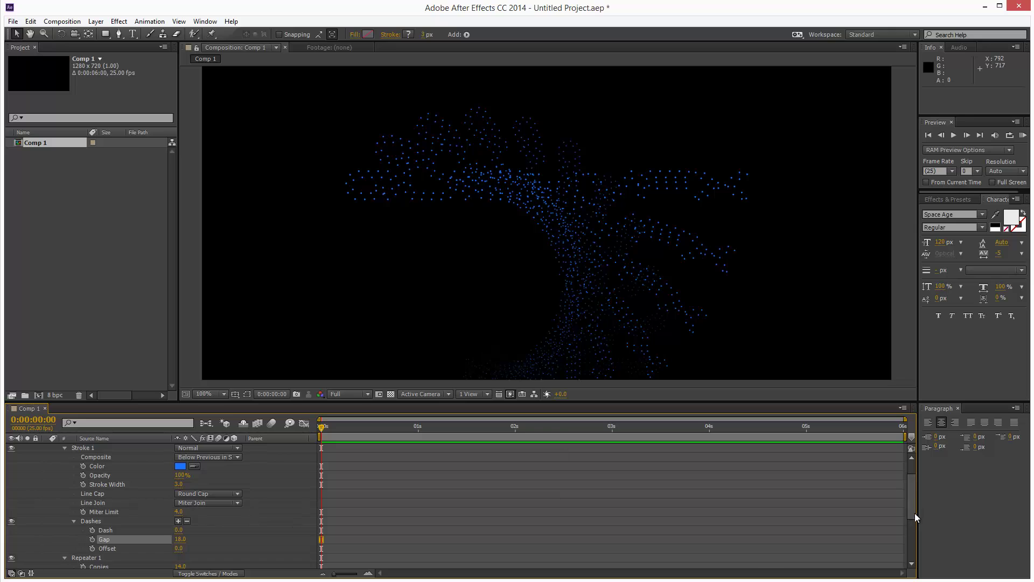
scroll(913, 530, "down", 3)
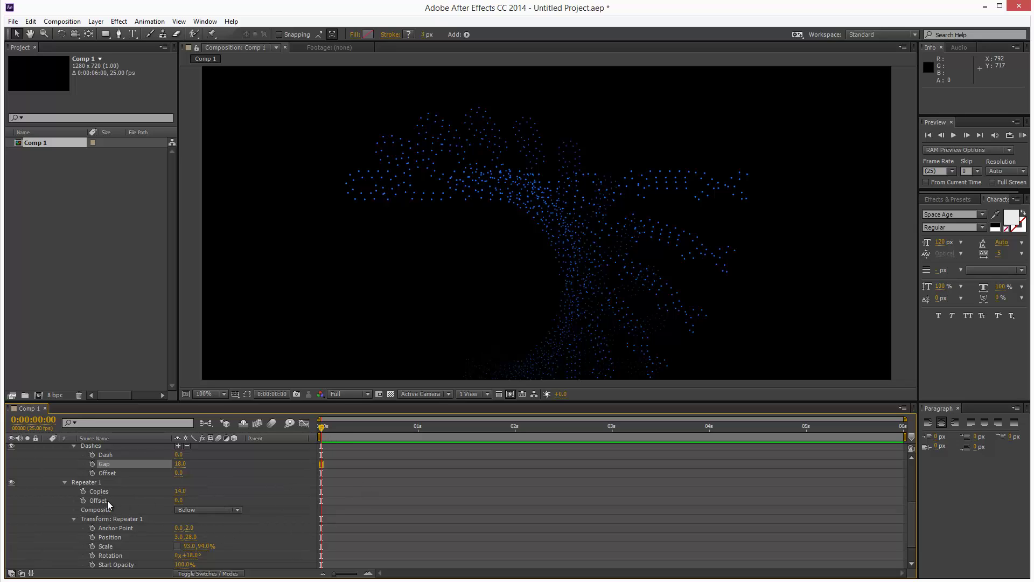
Step: Keyframe Repeater 1 Offset from 16 at 0s down to 0 at 1:18, and preview the result
left_click(84, 501)
left_click_drag(478, 428, 492, 428)
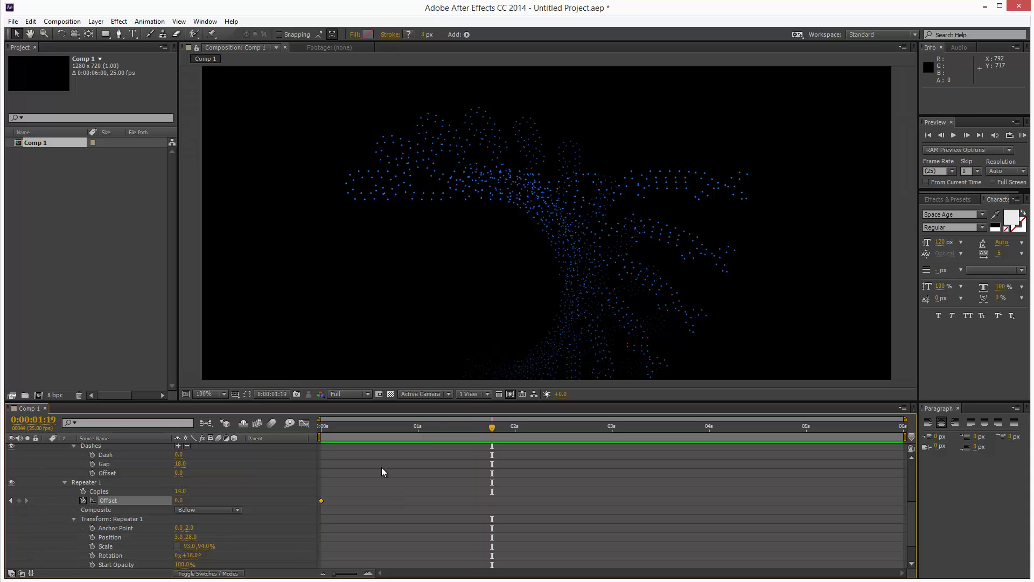
left_click_drag(178, 500, 192, 510)
left_click_drag(494, 504, 339, 502)
left_click_drag(322, 501, 487, 499)
left_click(411, 427)
left_click_drag(382, 435, 319, 452)
left_click(321, 500)
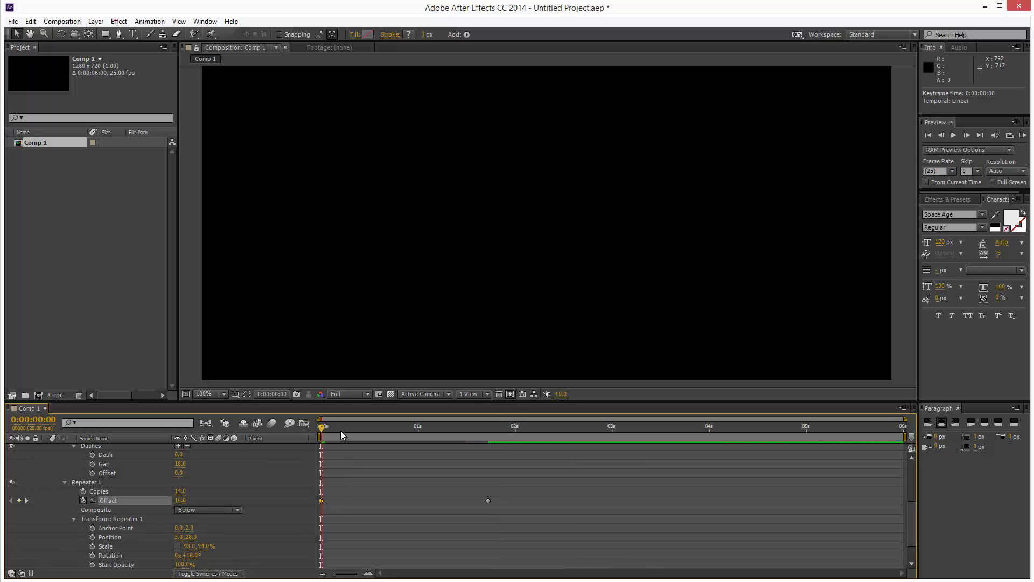
left_click_drag(373, 427, 461, 429)
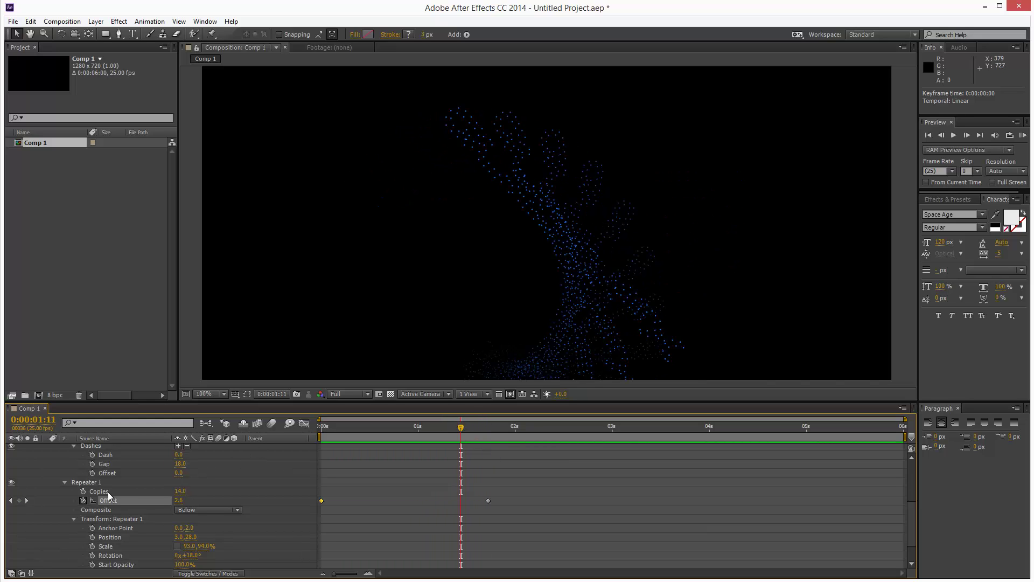
Step: Keyframe Repeater 1 Copies from 14 down to 1 at 1:18, then preview the collapsing trail
left_click(83, 490)
left_click_drag(516, 429, 488, 429)
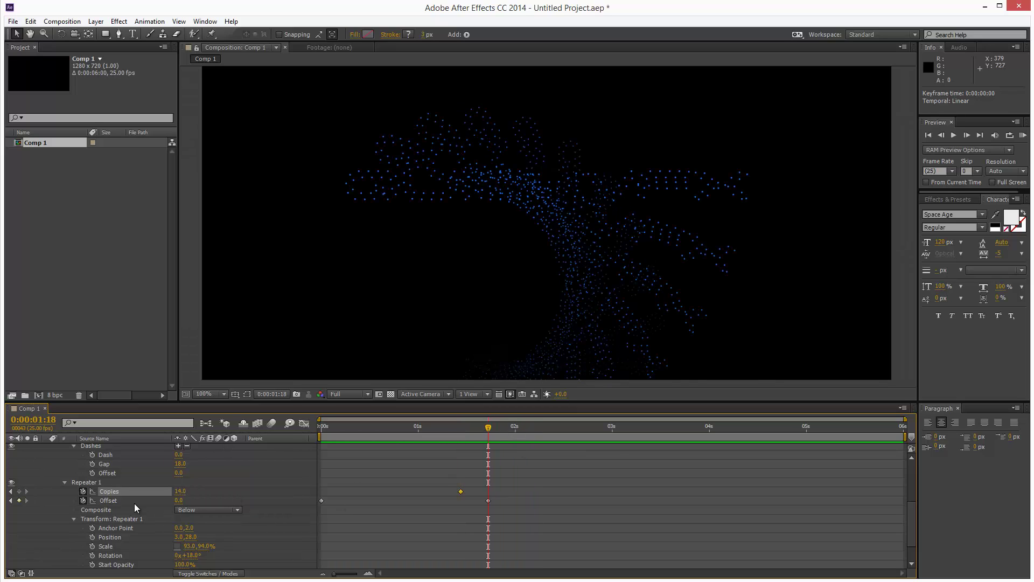
left_click_drag(179, 491, 161, 496)
left_click(184, 492)
type("1")
key("Return")
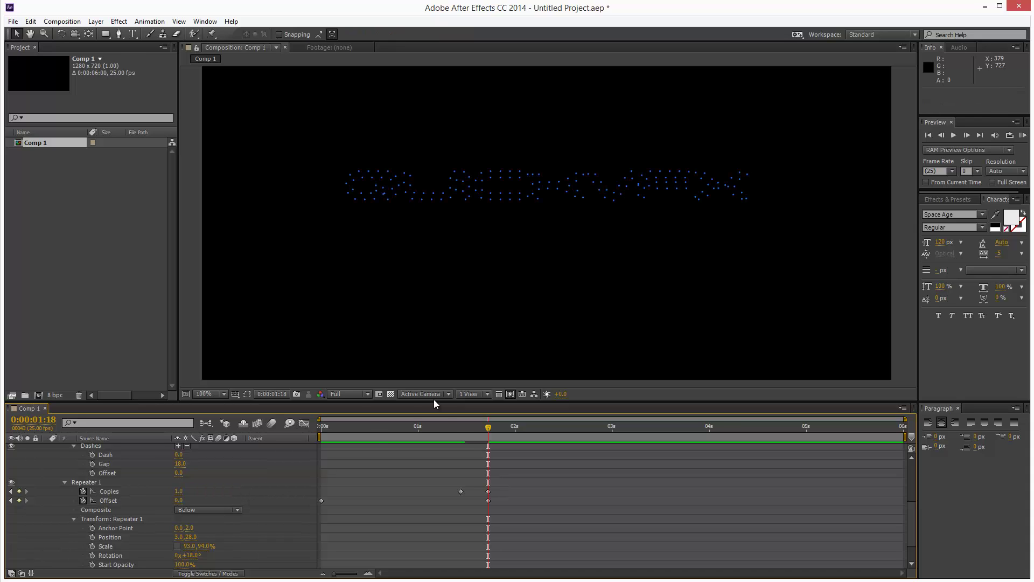
left_click_drag(478, 431, 495, 451)
Step: Collapse the QUICKVFX Outlines layer and duplicate it with Ctrl+D
scroll(301, 517, "up", 4)
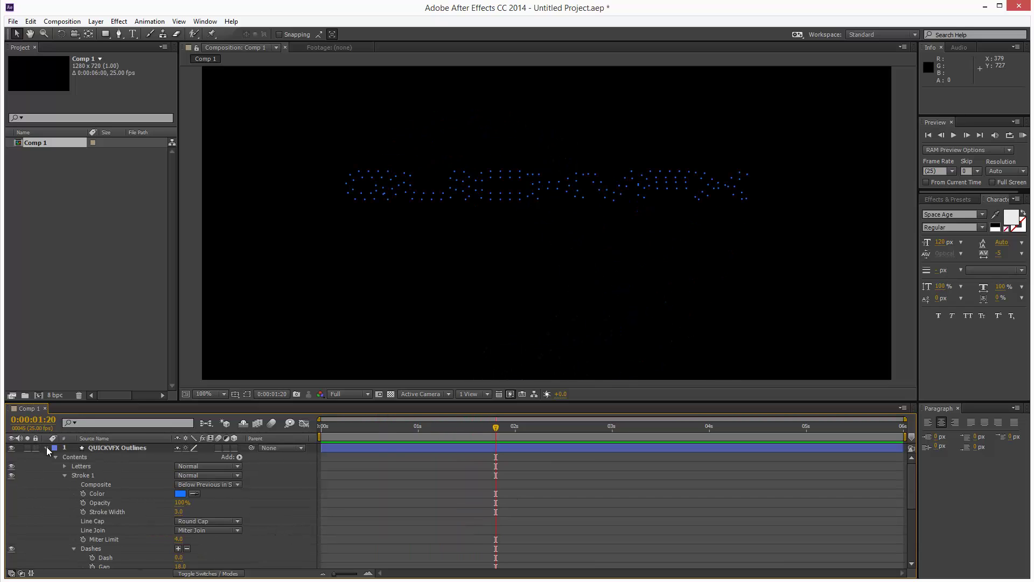
left_click(46, 447)
left_click(112, 447)
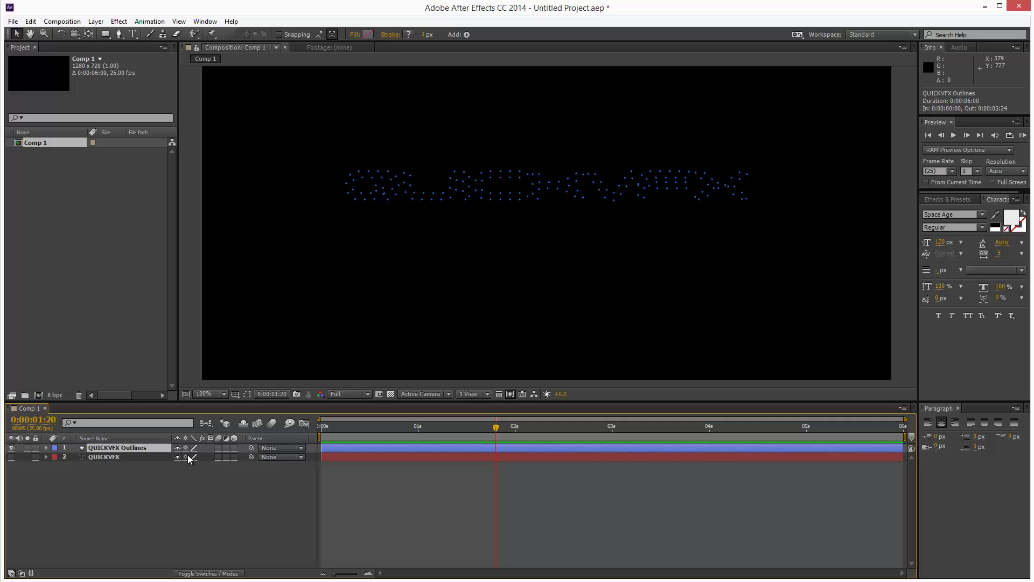
key("ctrl+d")
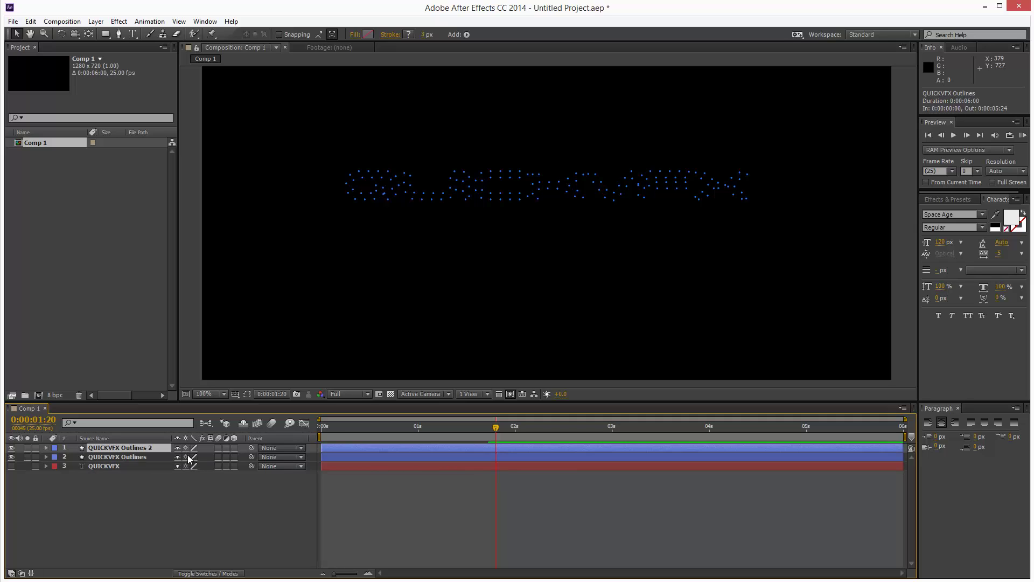
Step: On the duplicate, clear the Copies keyframes in Contents > Repeater 1, leaving Copies at 1
left_click(46, 447)
left_click(55, 457)
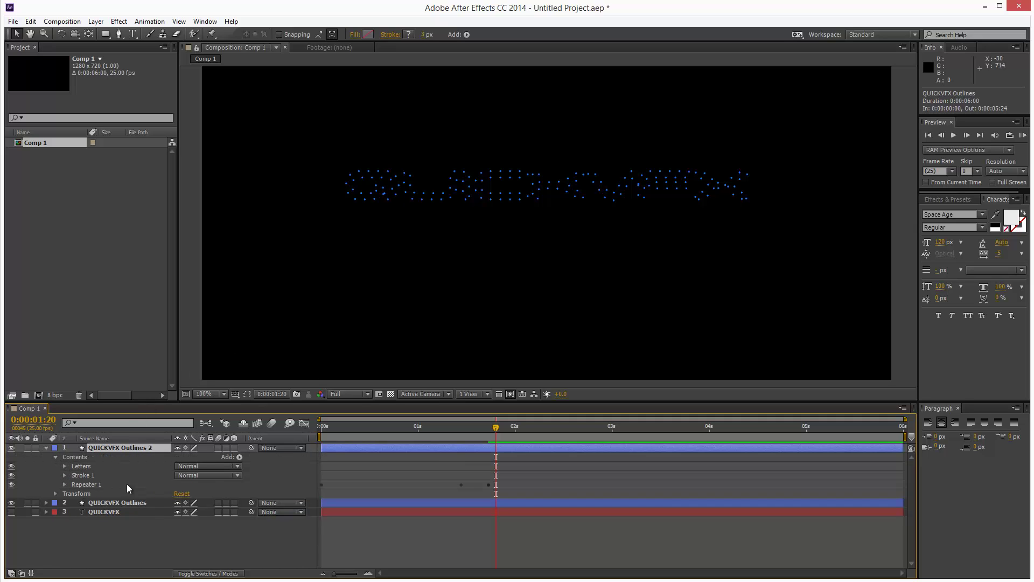
left_click(64, 484)
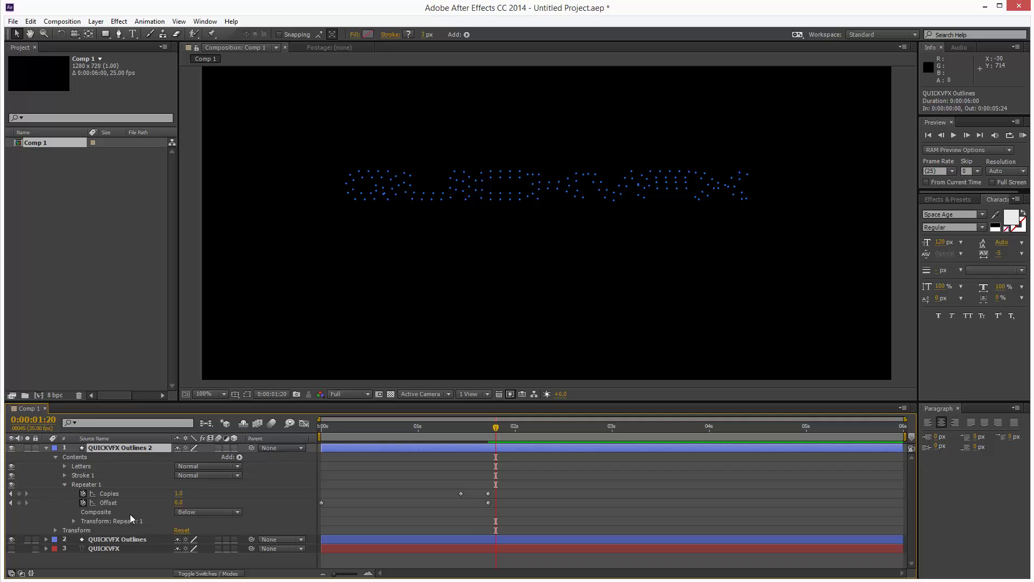
left_click(83, 494)
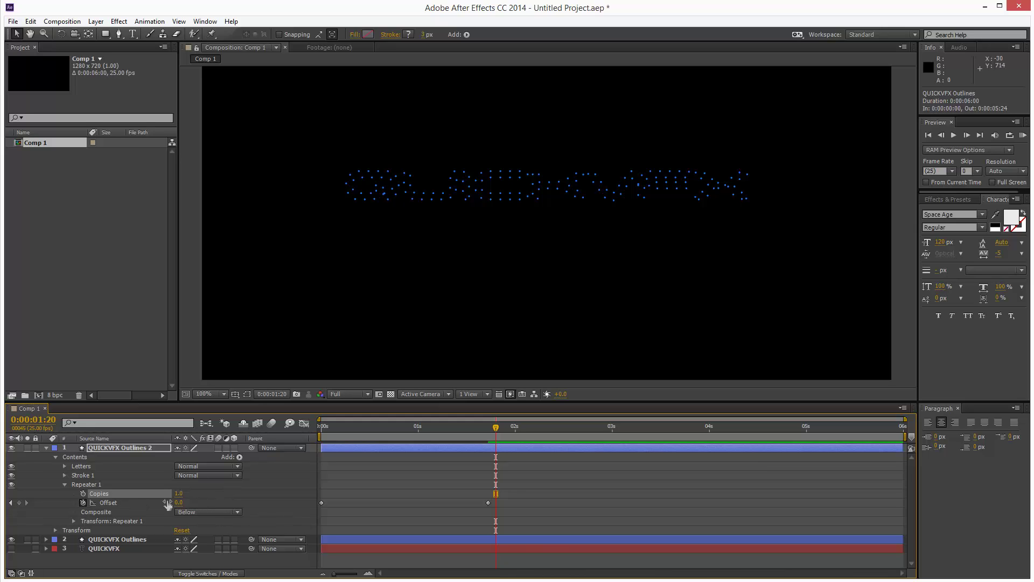
Step: Set the duplicate's Stroke 1 dash Gap to 0, then preview the solid outline over the trail
left_click(65, 475)
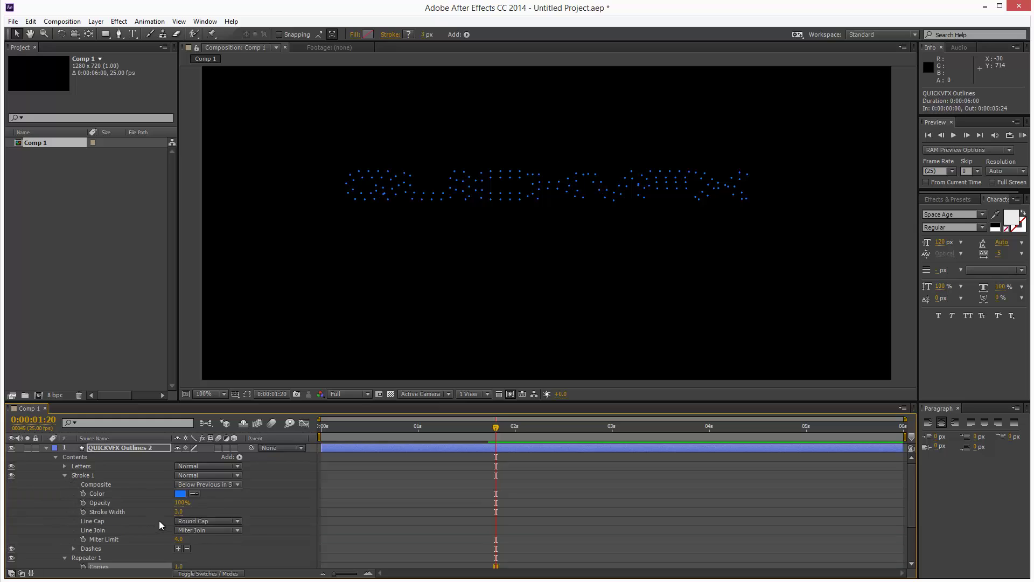
scroll(251, 526, "down", 2)
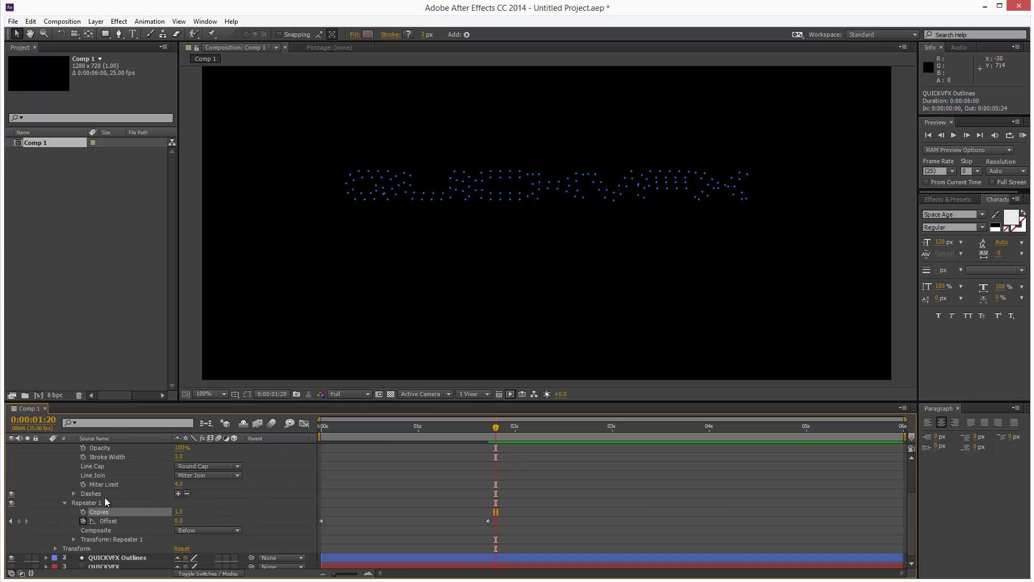
left_click(74, 493)
left_click_drag(182, 513, 187, 525)
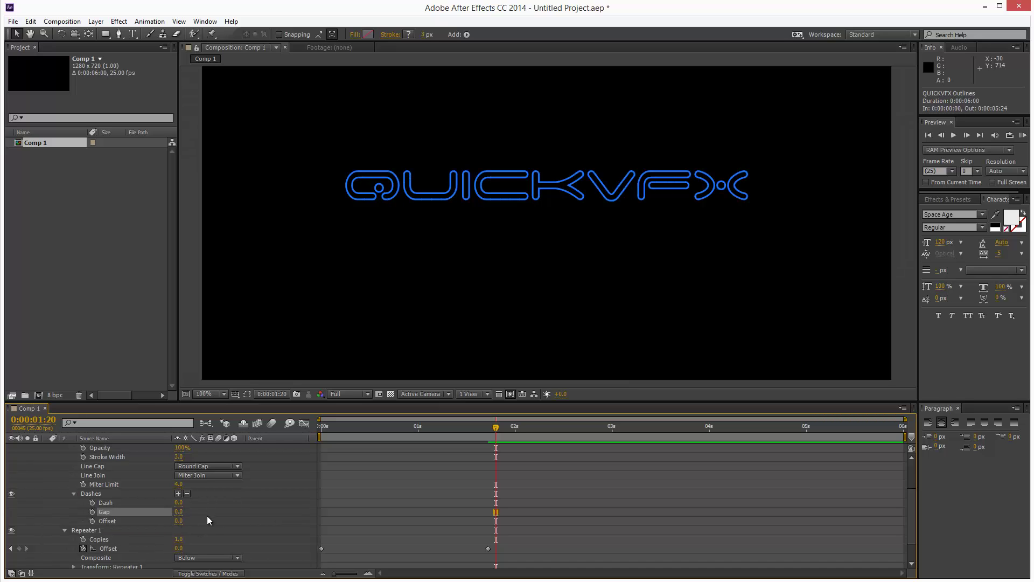
scroll(462, 503, "up", 2)
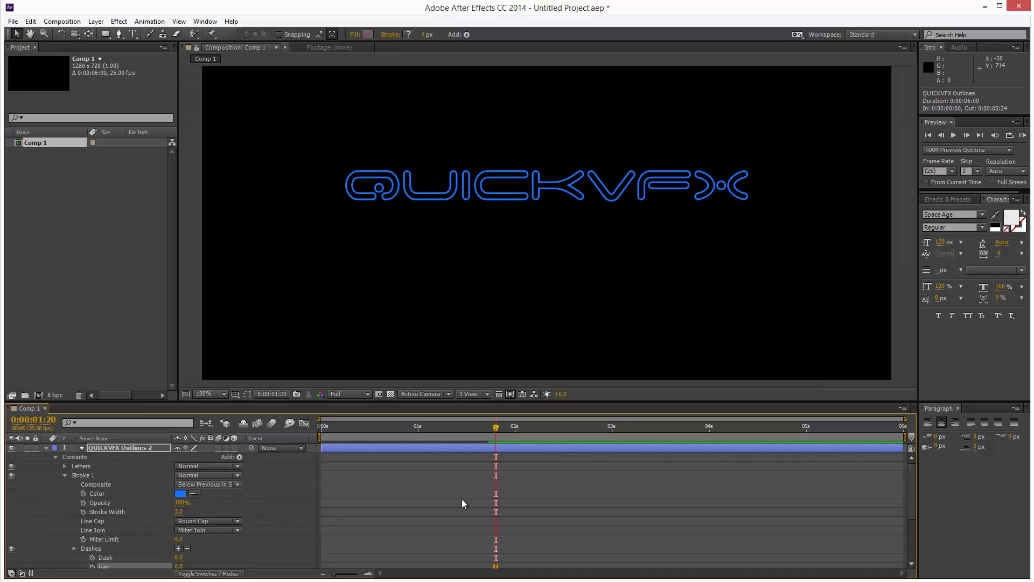
left_click_drag(492, 437, 450, 441)
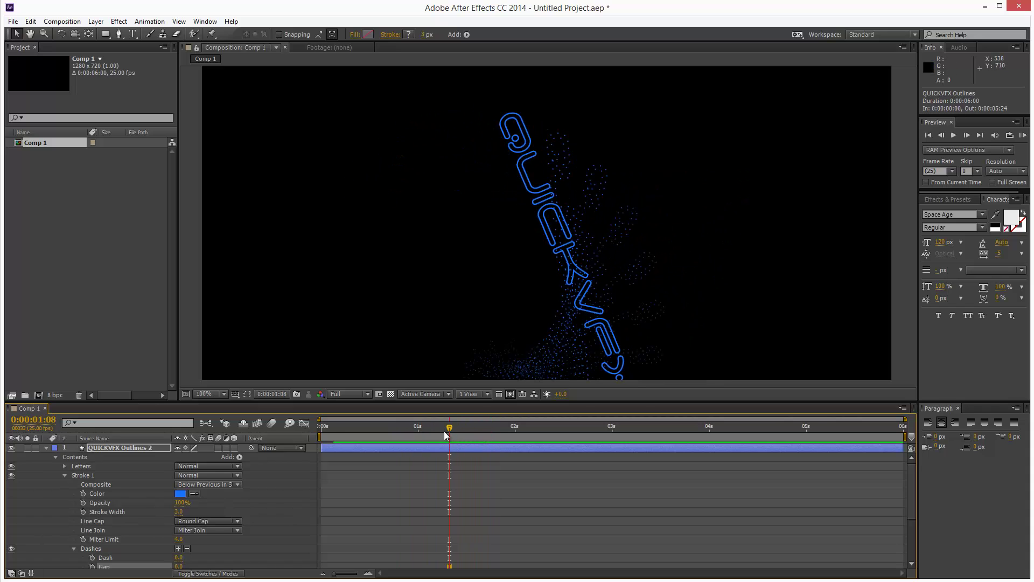
left_click_drag(444, 431, 497, 449)
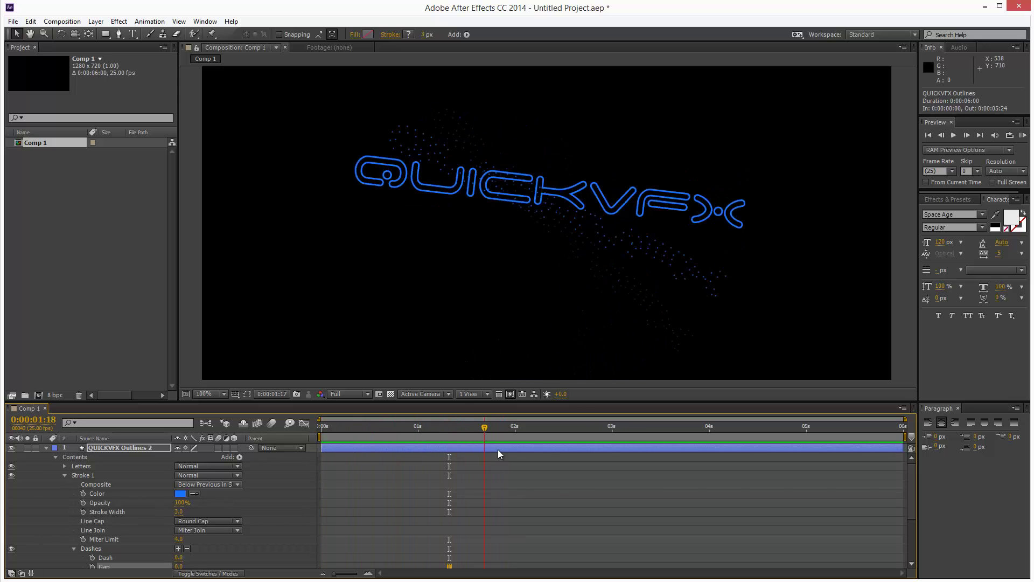